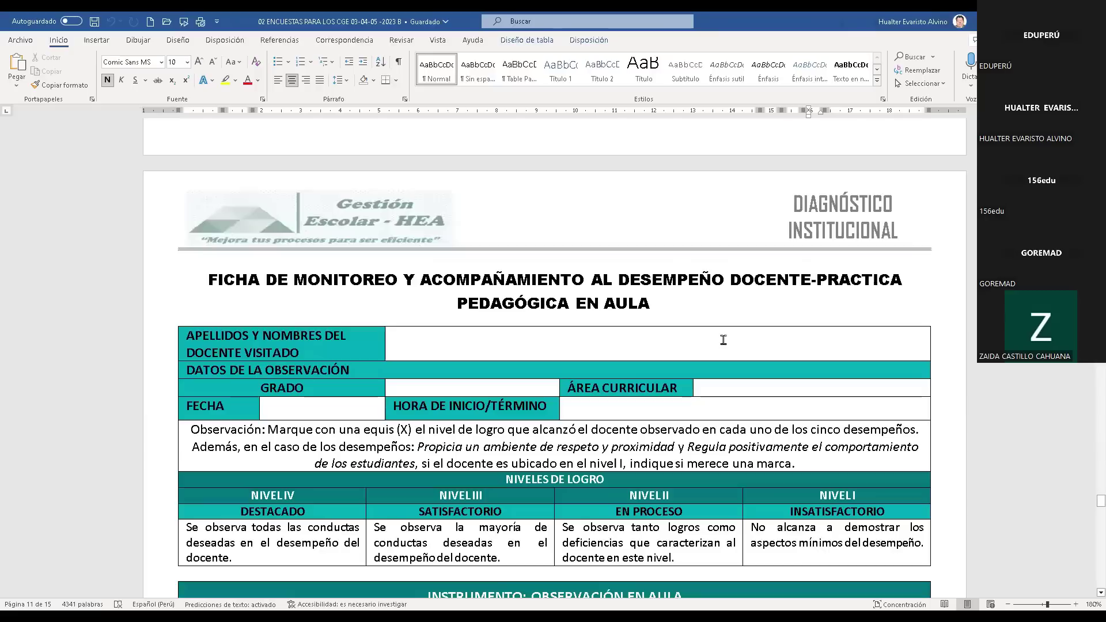
Review the classroom monitoring form through its performance rubrics, score table and signature lines.
{"action": "scroll", "coordinate": [649, 336], "scroll_direction": "down", "scroll_amount": 6}
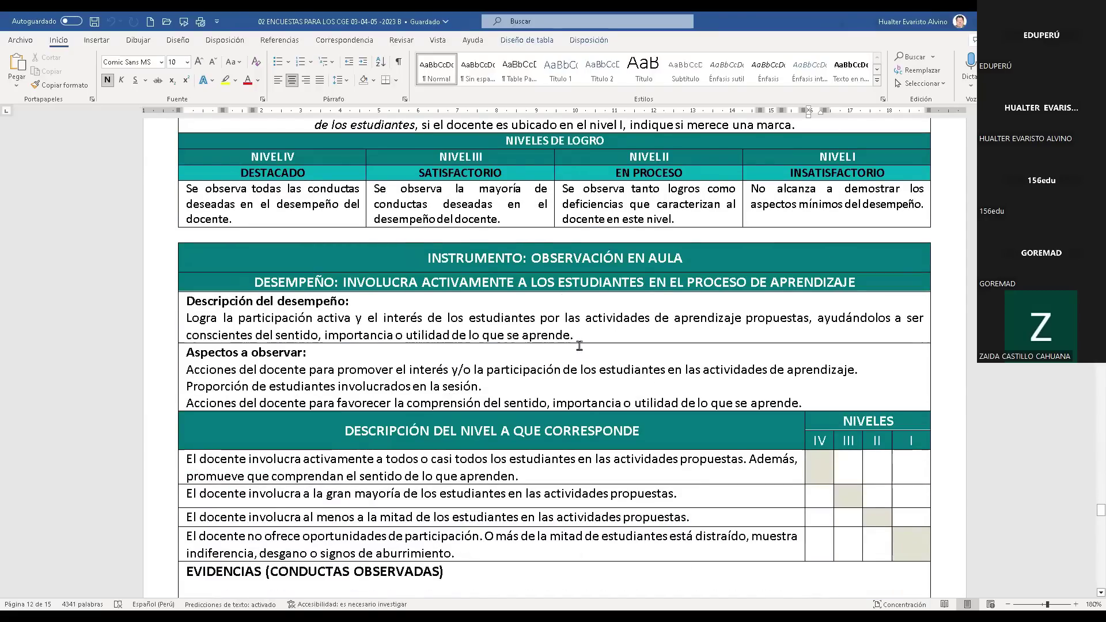
{"action": "scroll", "coordinate": [595, 369], "scroll_direction": "down", "scroll_amount": 1}
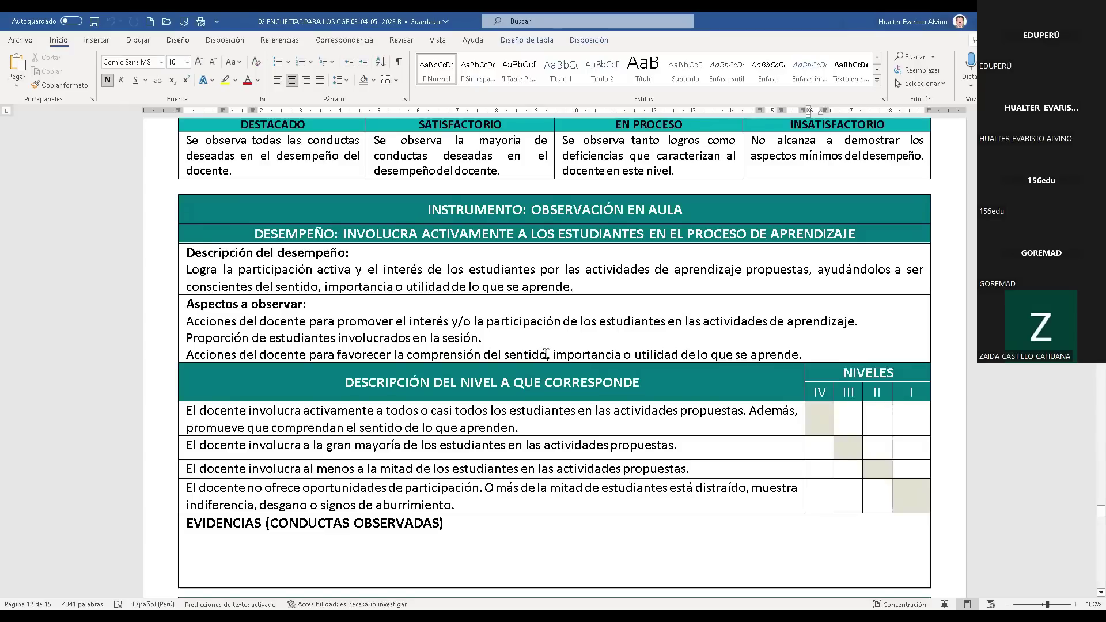
{"action": "scroll", "coordinate": [546, 353], "scroll_direction": "down", "scroll_amount": 2}
{"action": "scroll", "coordinate": [555, 352], "scroll_direction": "down", "scroll_amount": 2}
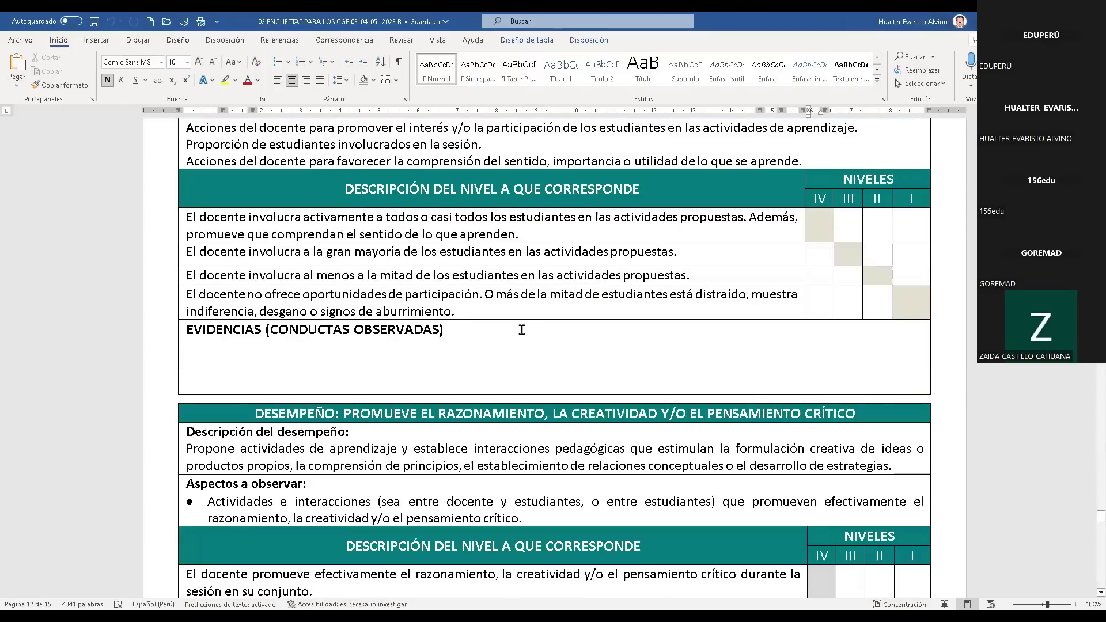
{"action": "scroll", "coordinate": [520, 330], "scroll_direction": "down", "scroll_amount": 10}
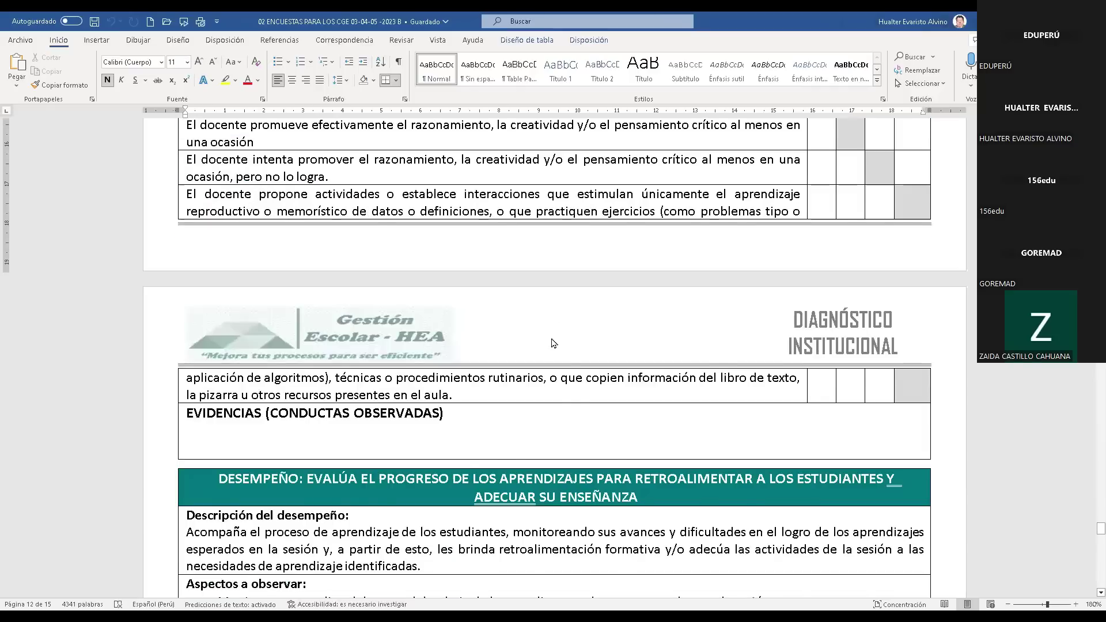
{"action": "scroll", "coordinate": [553, 343], "scroll_direction": "down", "scroll_amount": 20}
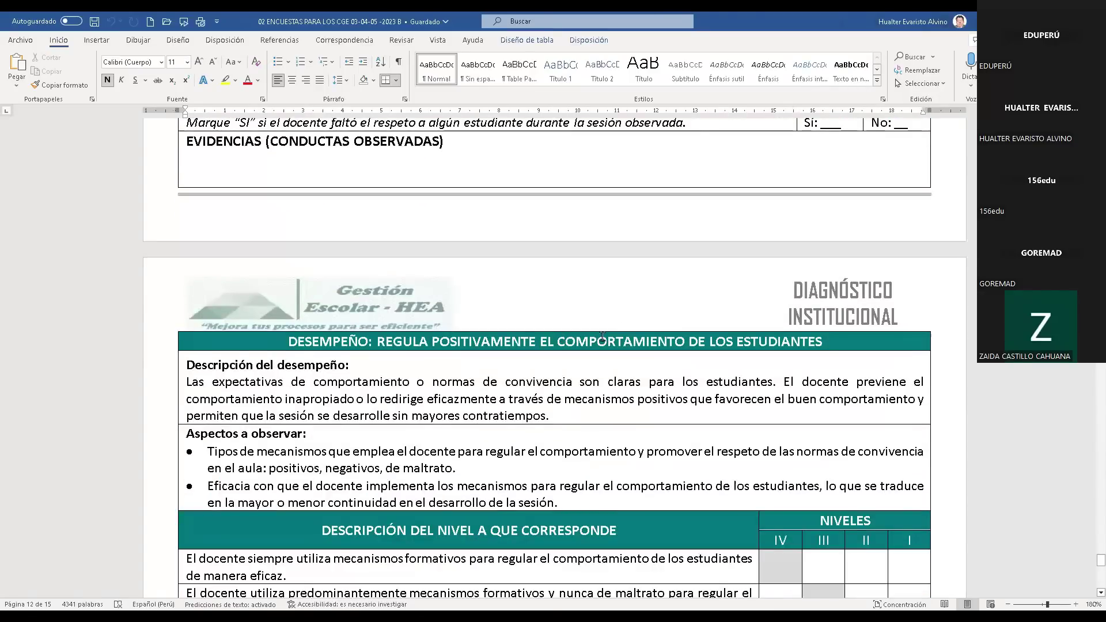
{"action": "scroll", "coordinate": [602, 335], "scroll_direction": "down", "scroll_amount": 15}
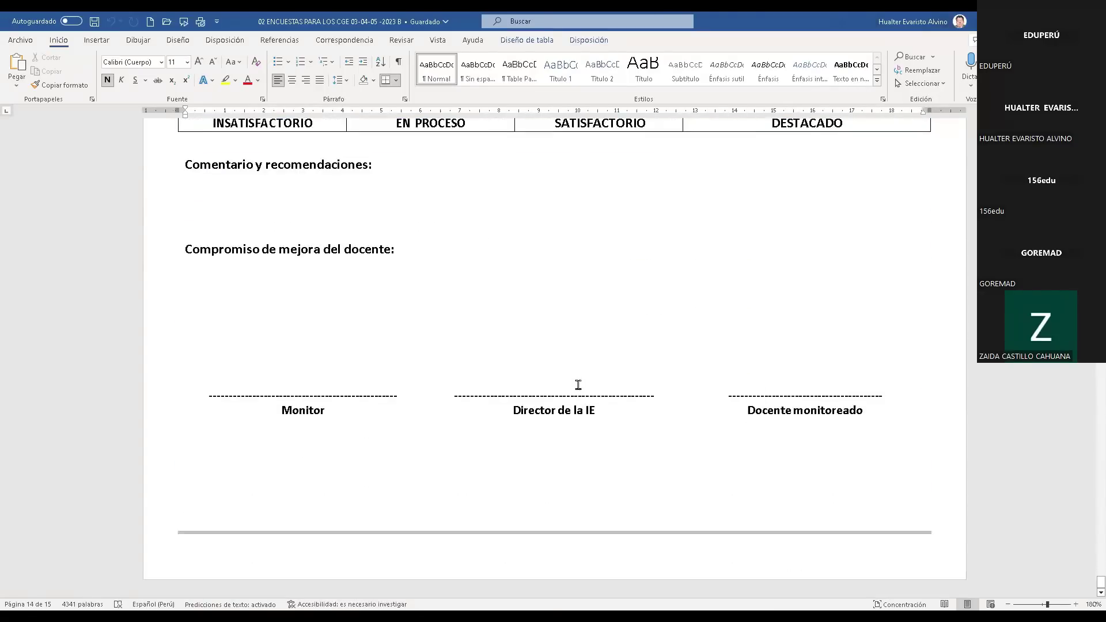
{"action": "scroll", "coordinate": [583, 378], "scroll_direction": "up", "scroll_amount": 5}
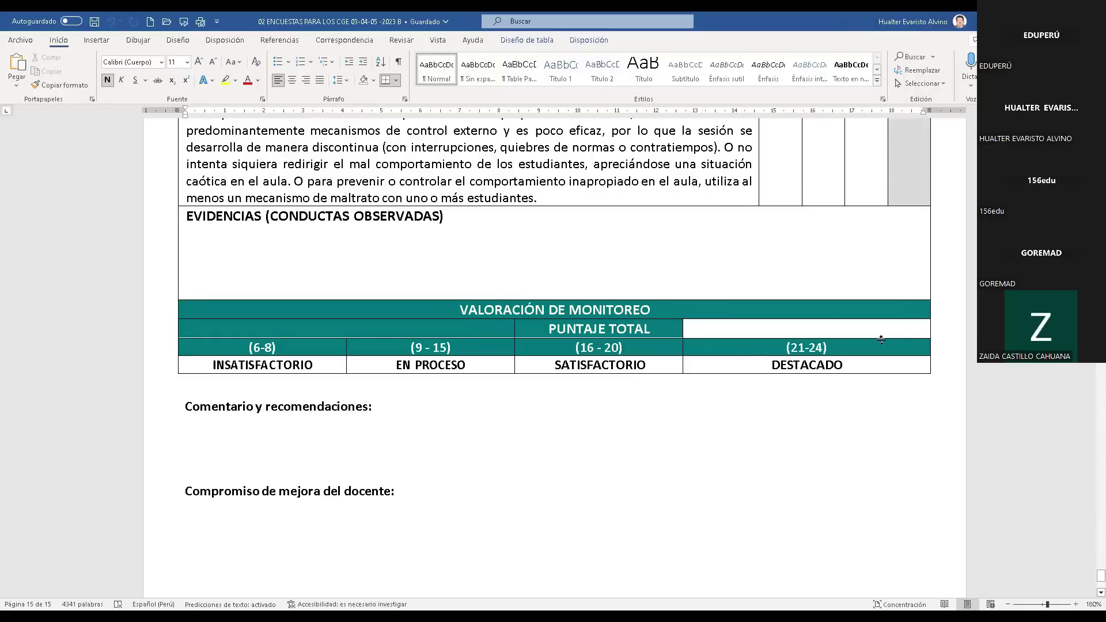
{"action": "scroll", "coordinate": [706, 339], "scroll_direction": "up", "scroll_amount": 15}
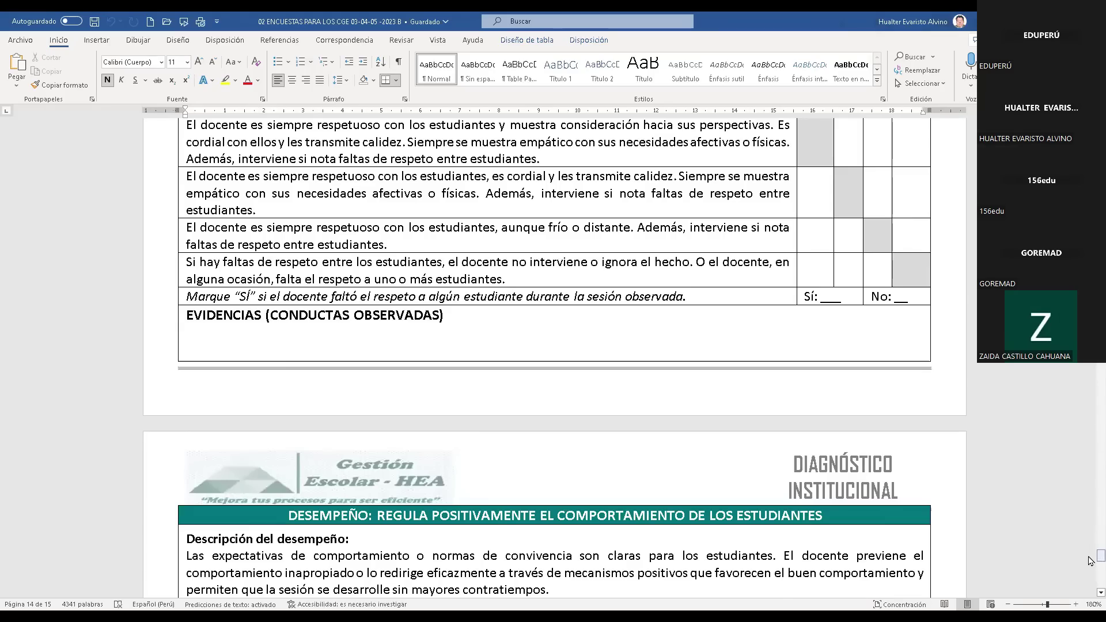
Return to the document's cover page and view the start of the educational community survey.
{"action": "left_click_drag", "start_coordinate": [1100, 556], "coordinate": [1100, 369]}
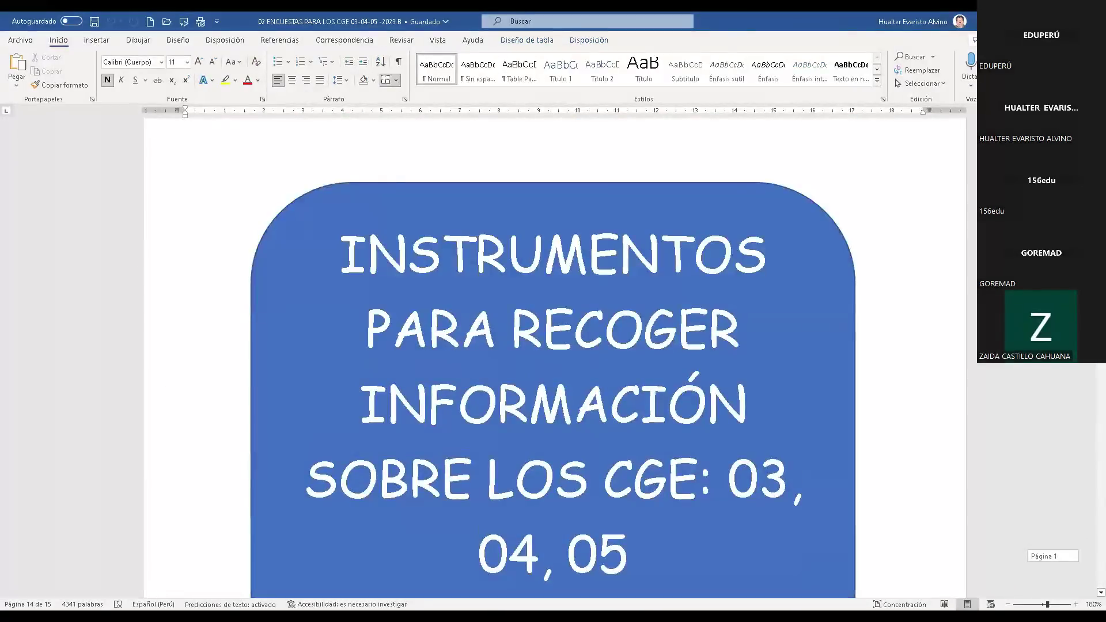
{"action": "scroll", "coordinate": [702, 317], "scroll_direction": "down", "scroll_amount": 10}
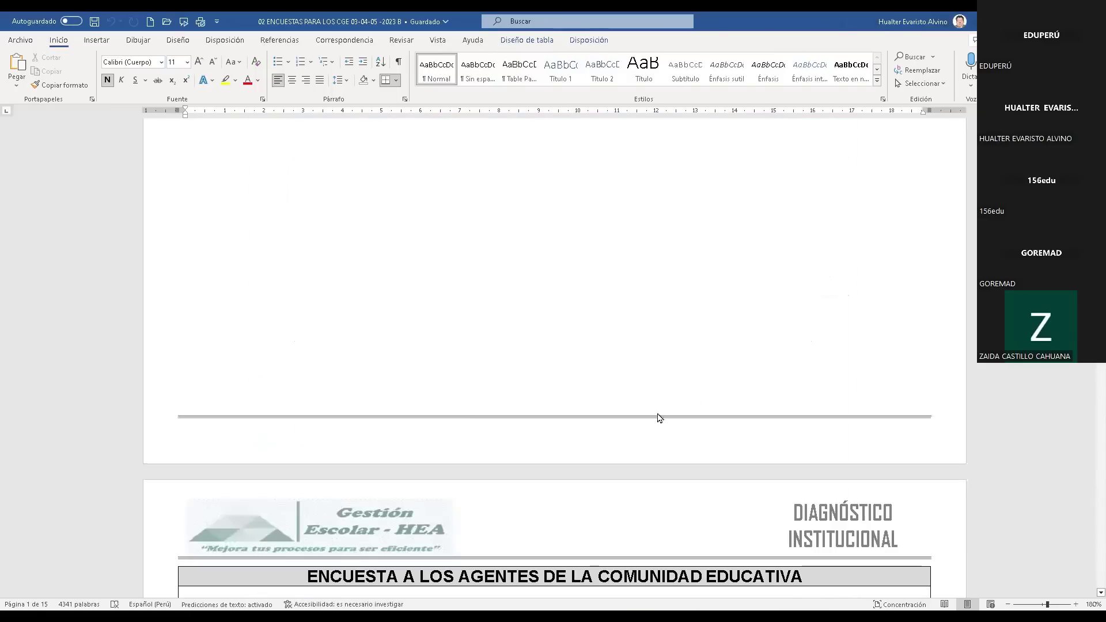
{"action": "scroll", "coordinate": [648, 411], "scroll_direction": "down", "scroll_amount": 3}
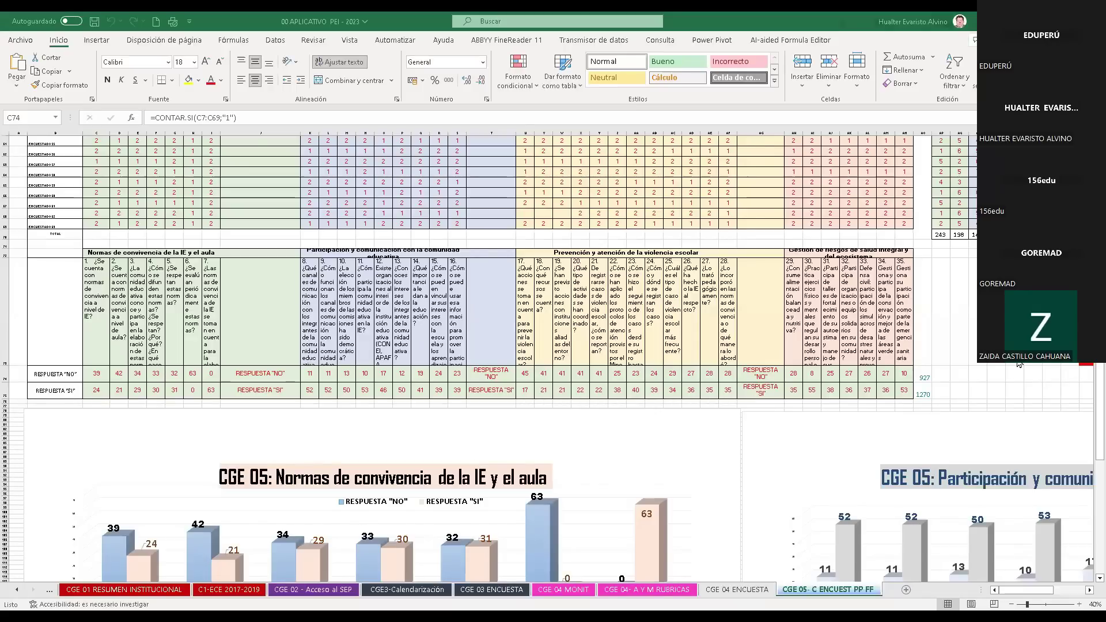
Go back to the top of the CGE 05 survey sheet, then view the CGE 01 ACT INICIAL data tables from the beginning.
{"action": "left_click_drag", "start_coordinate": [1100, 438], "coordinate": [1100, 404]}
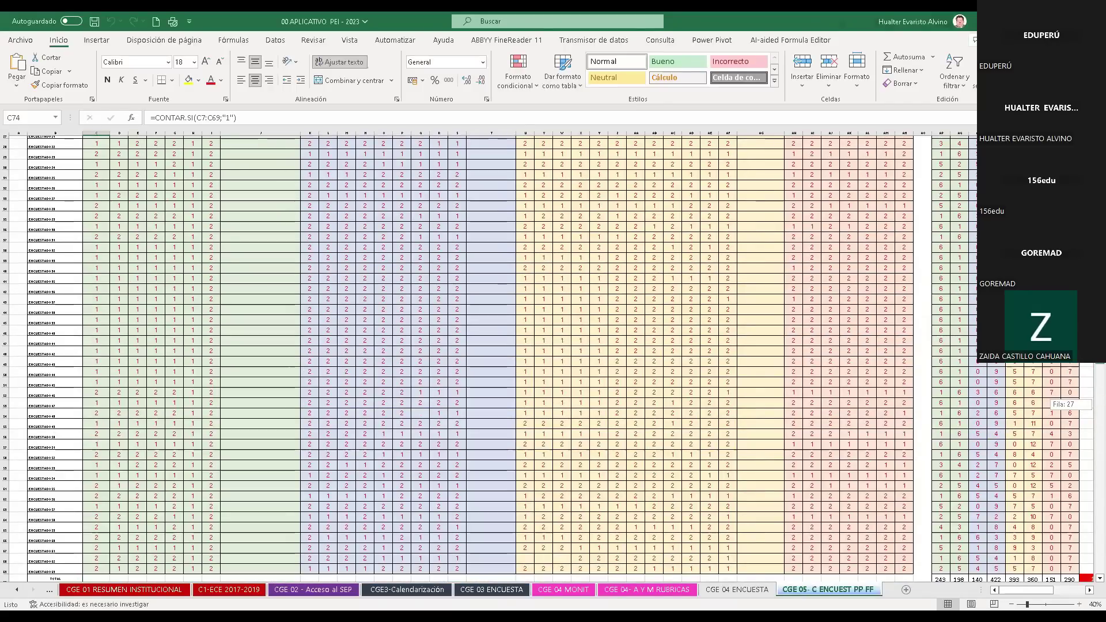
{"action": "scroll", "coordinate": [35, 579], "scroll_direction": "up", "scroll_amount": 9}
{"action": "left_click", "coordinate": [16, 592]}
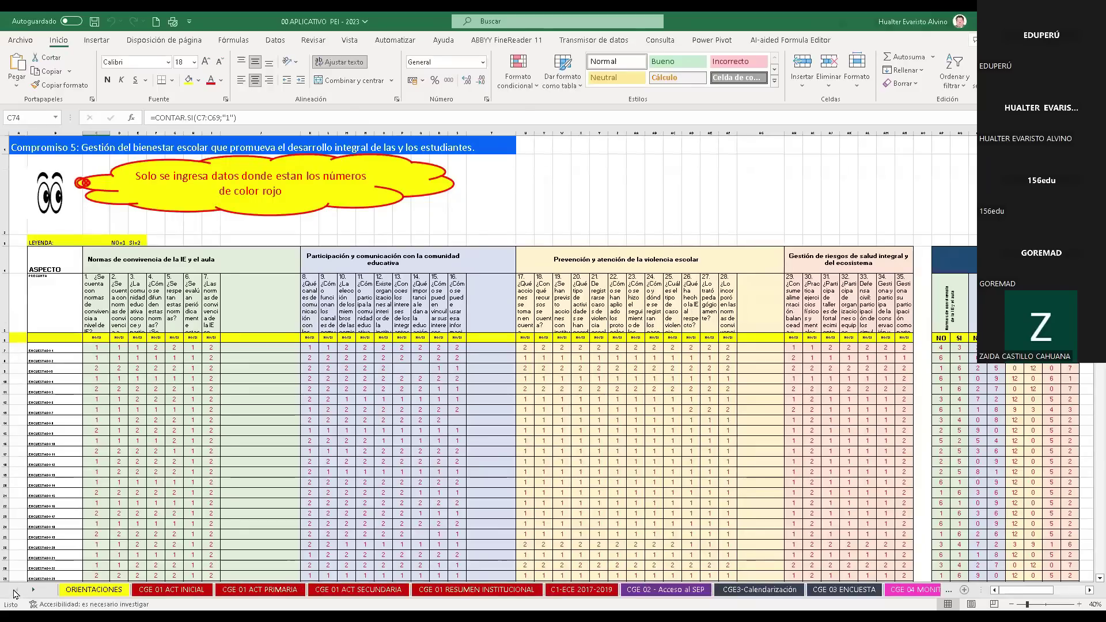
{"action": "left_click", "coordinate": [173, 591]}
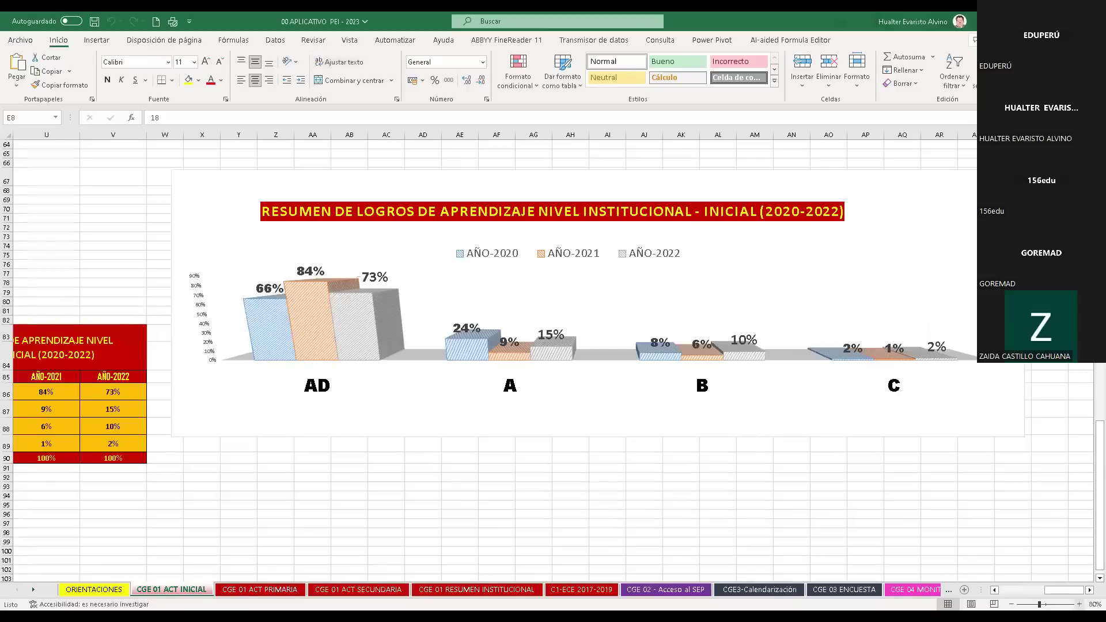
{"action": "left_click_drag", "start_coordinate": [1068, 596], "coordinate": [1023, 594]}
{"action": "scroll", "coordinate": [634, 486], "scroll_direction": "up", "scroll_amount": 20}
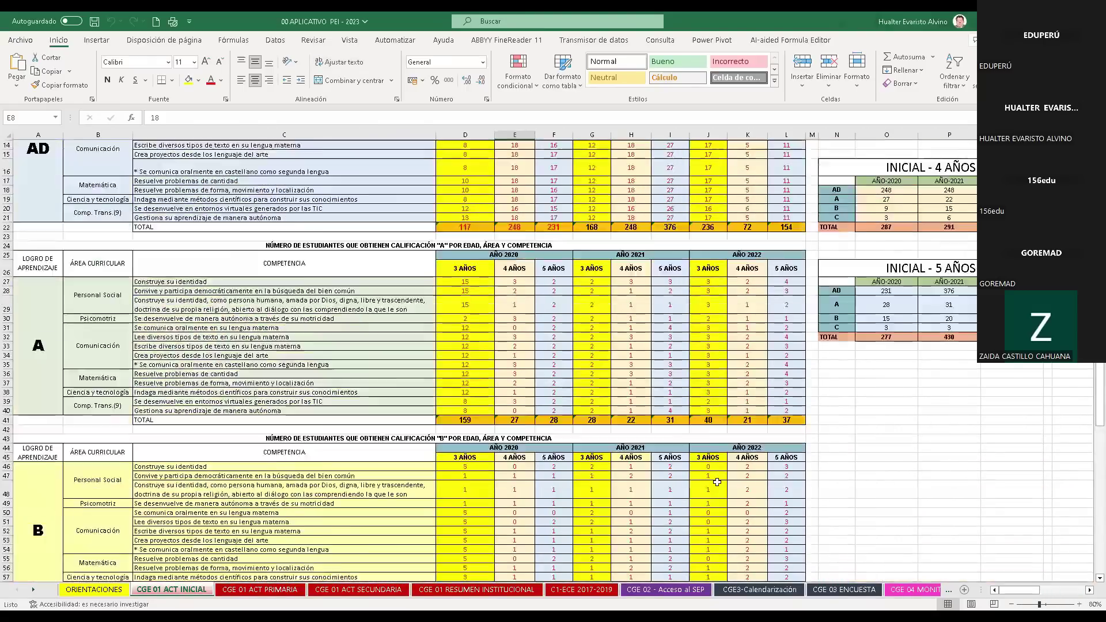
{"action": "scroll", "coordinate": [741, 489], "scroll_direction": "up", "scroll_amount": 2}
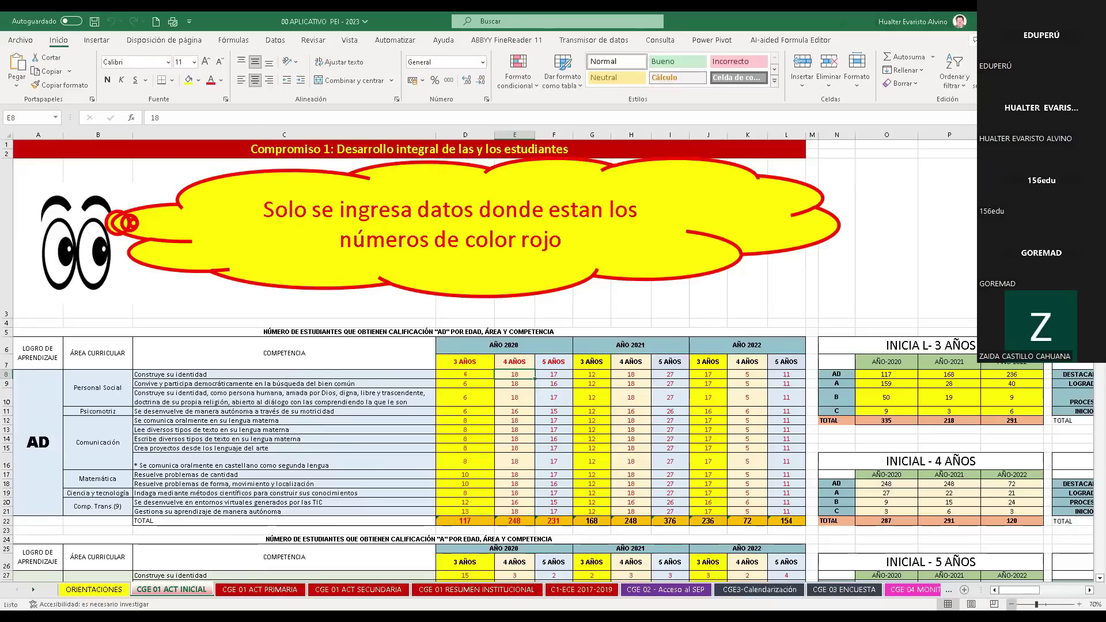
Zoom the CGE 01 ACT INICIAL sheet out to 60% and examine its achievement tables and 2020-2022 summary charts.
{"action": "left_click", "coordinate": [1012, 603]}
{"action": "scroll", "coordinate": [874, 456], "scroll_direction": "down", "scroll_amount": 1, "text": "ctrl"}
{"action": "scroll", "coordinate": [875, 461], "scroll_direction": "down", "scroll_amount": 2}
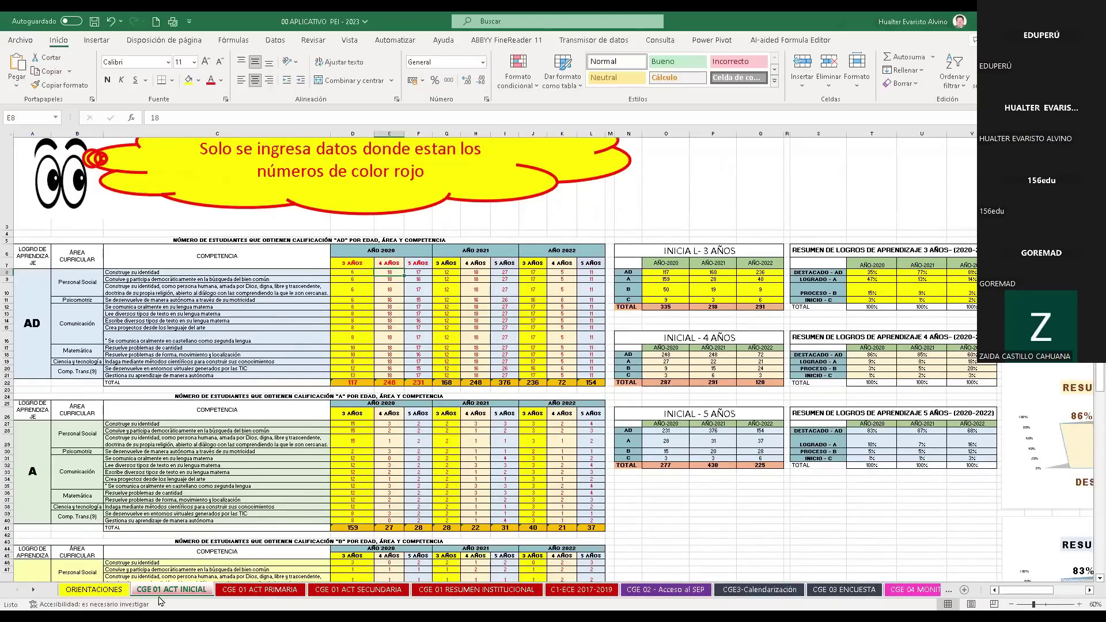
{"action": "scroll", "coordinate": [460, 380], "scroll_direction": "up", "scroll_amount": 2}
{"action": "scroll", "coordinate": [765, 386], "scroll_direction": "down", "scroll_amount": 1}
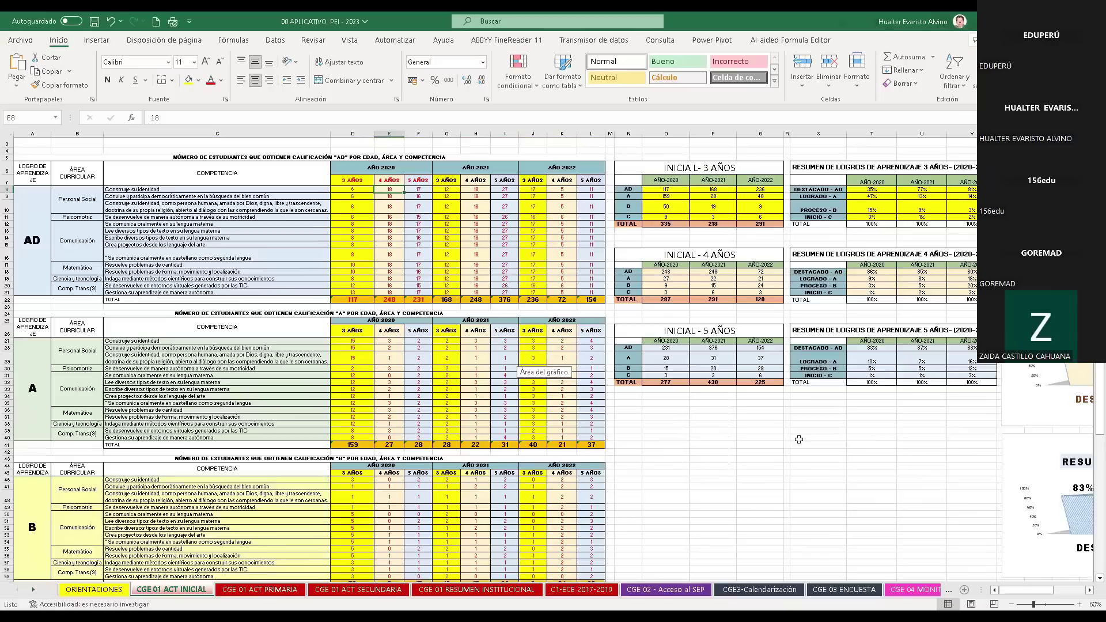
{"action": "left_click_drag", "start_coordinate": [1029, 596], "coordinate": [1059, 596]}
{"action": "scroll", "coordinate": [559, 353], "scroll_direction": "down", "scroll_amount": 15}
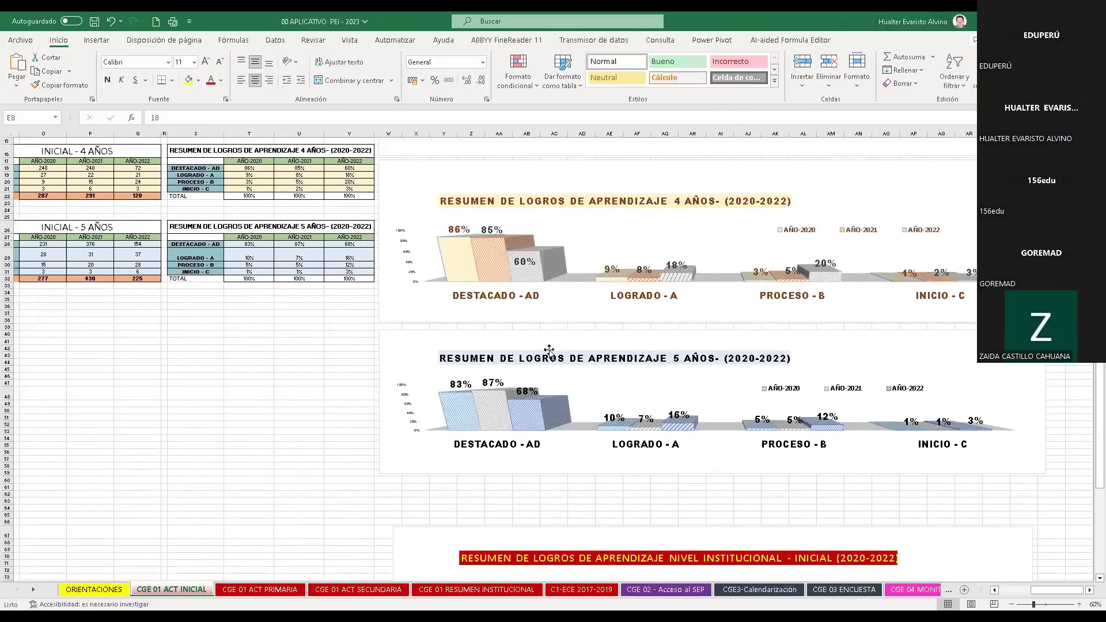
{"action": "left_click", "coordinate": [604, 348]}
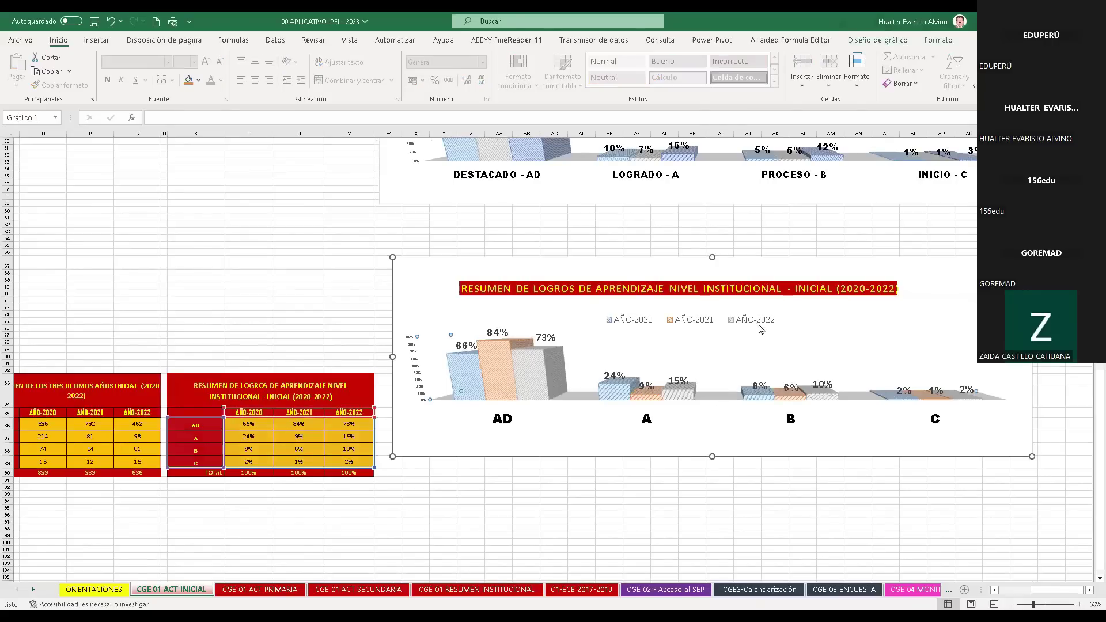
View the institutional achievement summary charts on the CGE 01 ACT PRIMARIA and CGE 01 ACT SECUNDARIA sheets.
{"action": "left_click", "coordinate": [270, 589]}
{"action": "scroll", "coordinate": [605, 487], "scroll_direction": "down", "scroll_amount": 4}
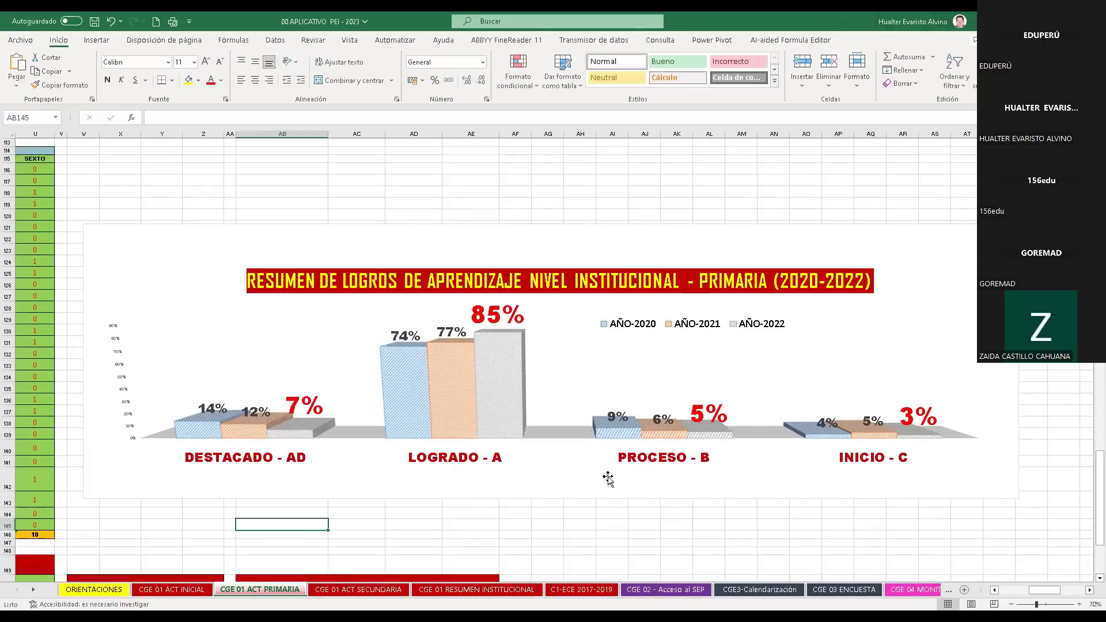
{"action": "left_click", "coordinate": [377, 590]}
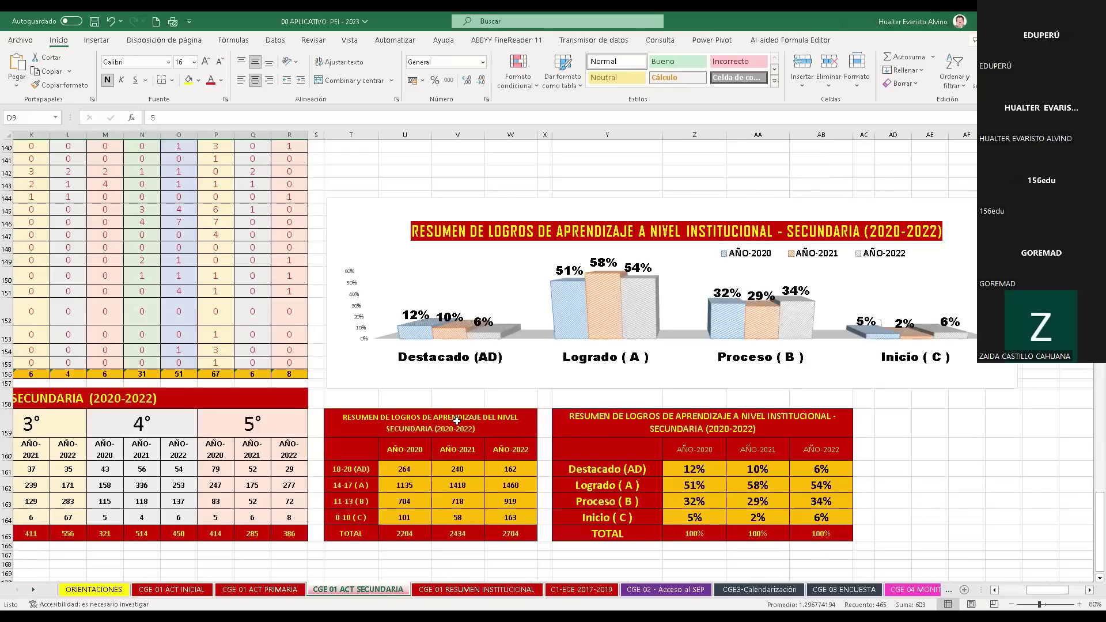
Open the CGE 01 RESUMEN INSTITUCIONAL sheet and examine the summary tables, the charts per level and the institutional 2020-2022 chart.
{"action": "left_click", "coordinate": [423, 590]}
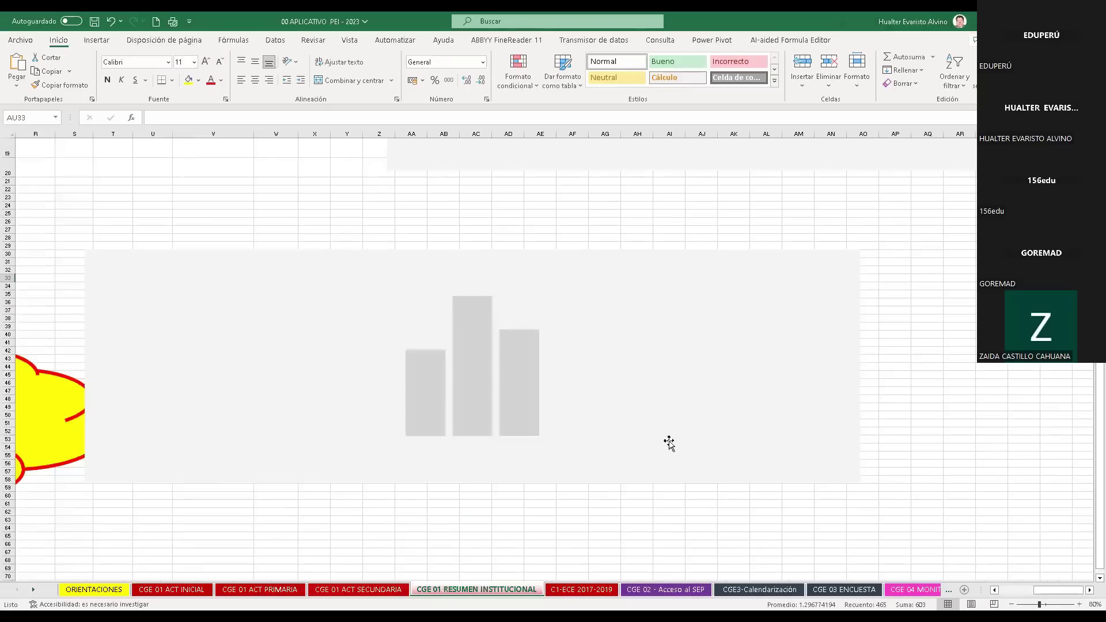
{"action": "scroll", "coordinate": [670, 358], "scroll_direction": "up", "scroll_amount": 5}
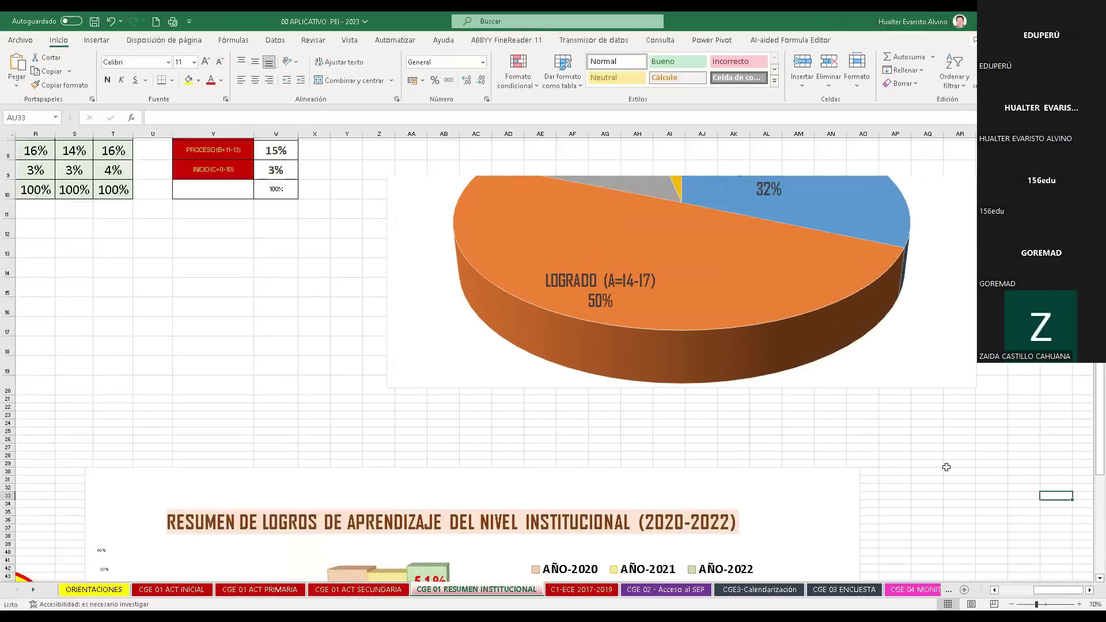
{"action": "scroll", "coordinate": [1048, 591], "scroll_direction": "left", "scroll_amount": 6}
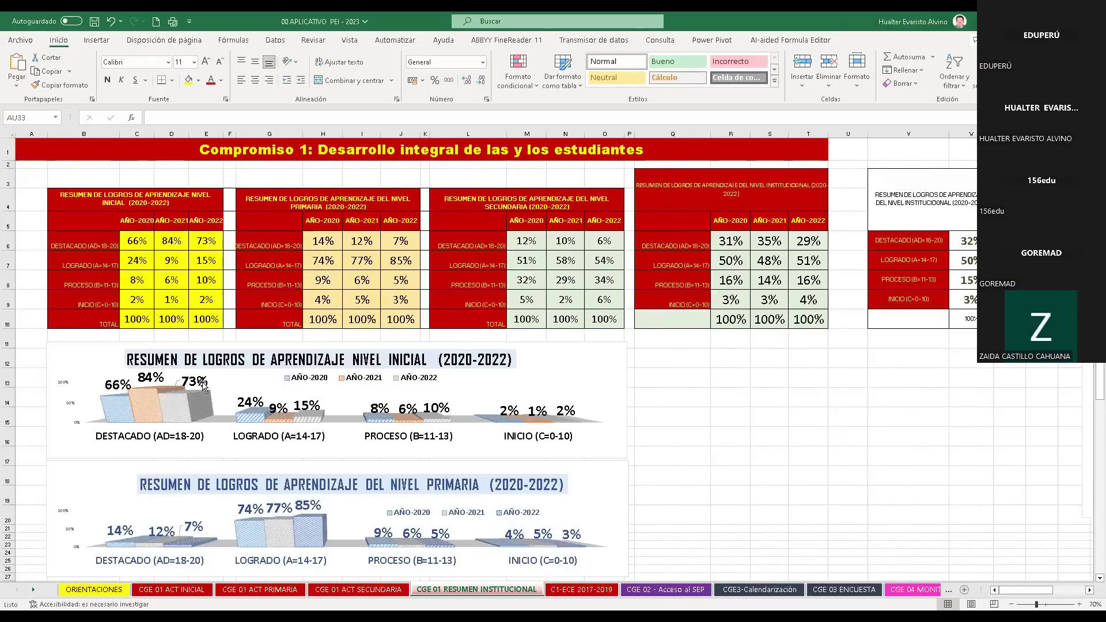
{"action": "scroll", "coordinate": [313, 443], "scroll_direction": "down", "scroll_amount": 3}
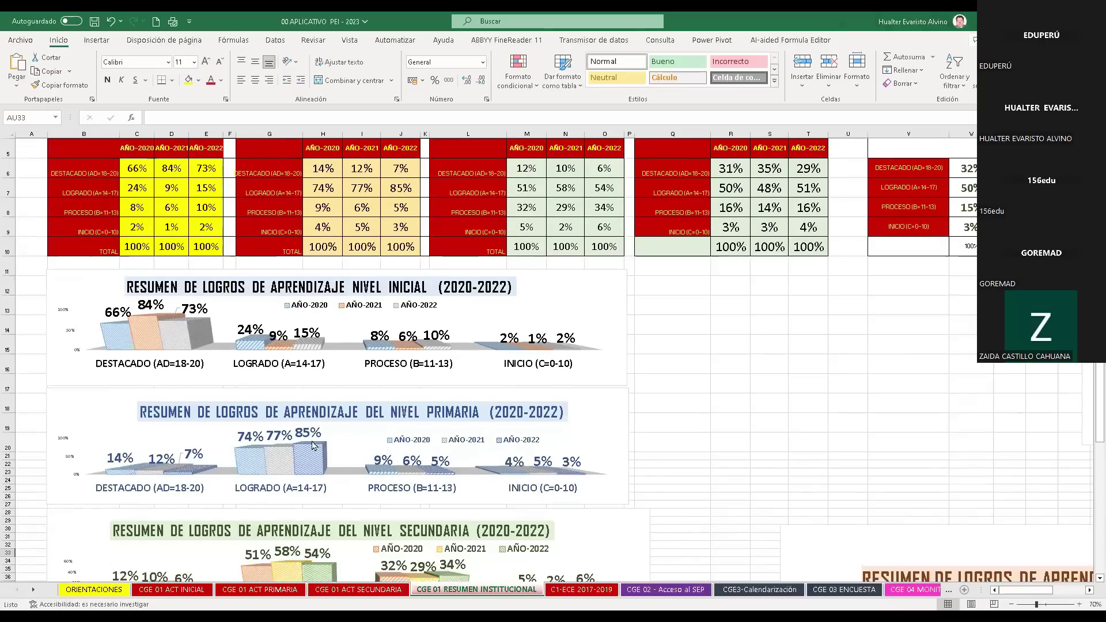
{"action": "scroll", "coordinate": [313, 443], "scroll_direction": "down", "scroll_amount": 1}
{"action": "scroll", "coordinate": [379, 455], "scroll_direction": "down", "scroll_amount": 3}
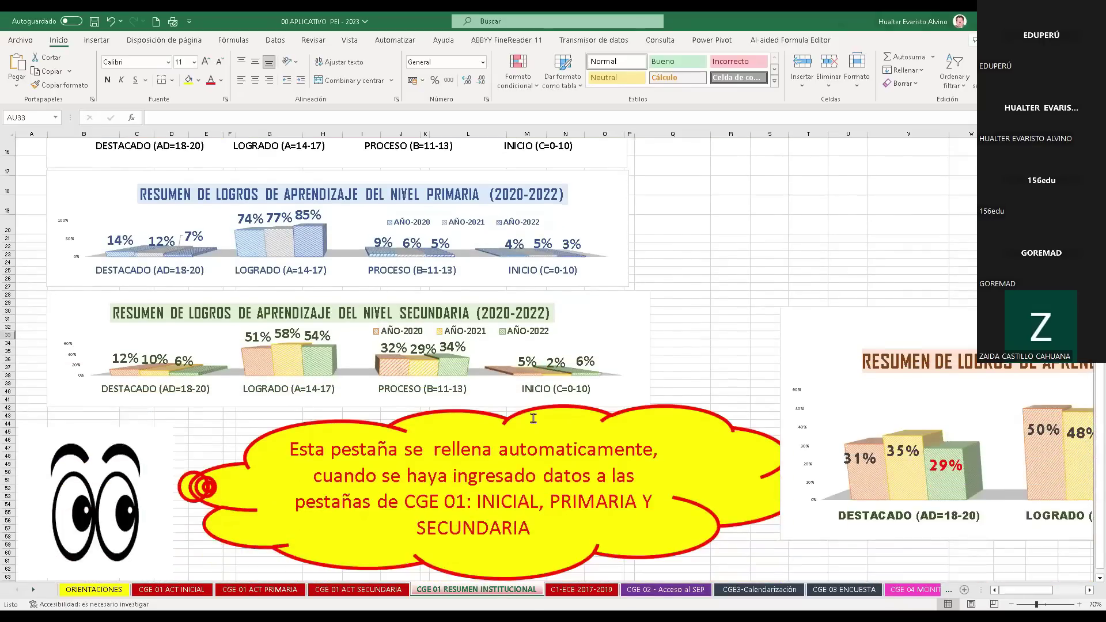
{"action": "scroll", "coordinate": [534, 418], "scroll_direction": "down", "scroll_amount": 2}
{"action": "left_click_drag", "start_coordinate": [1031, 590], "coordinate": [1058, 590]}
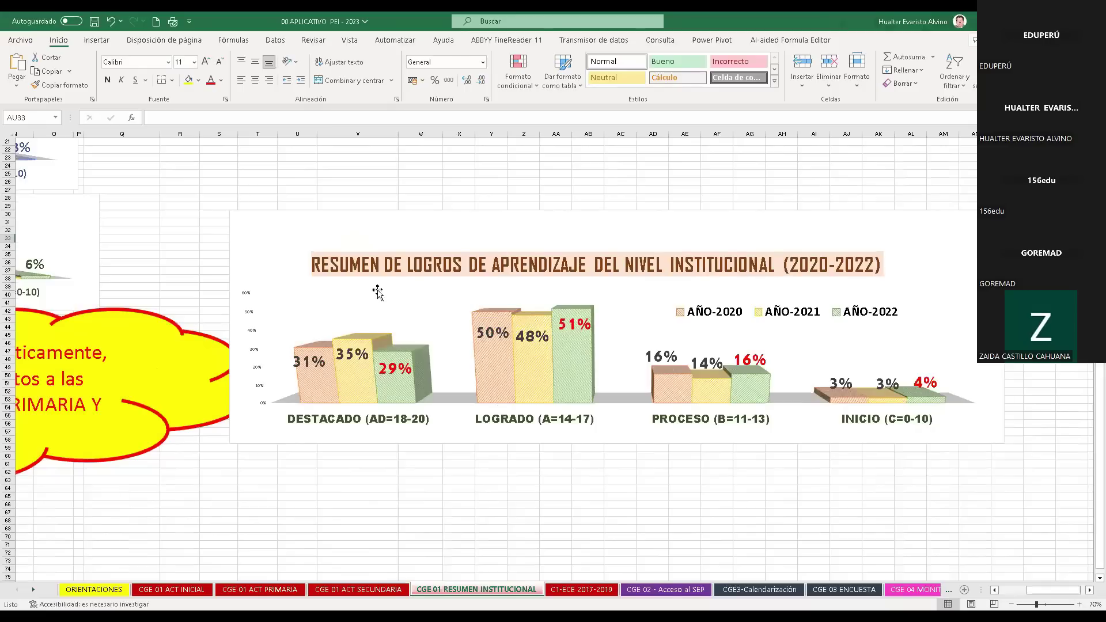
{"action": "mouse_move", "coordinate": [503, 397]}
{"action": "mouse_move", "coordinate": [584, 390]}
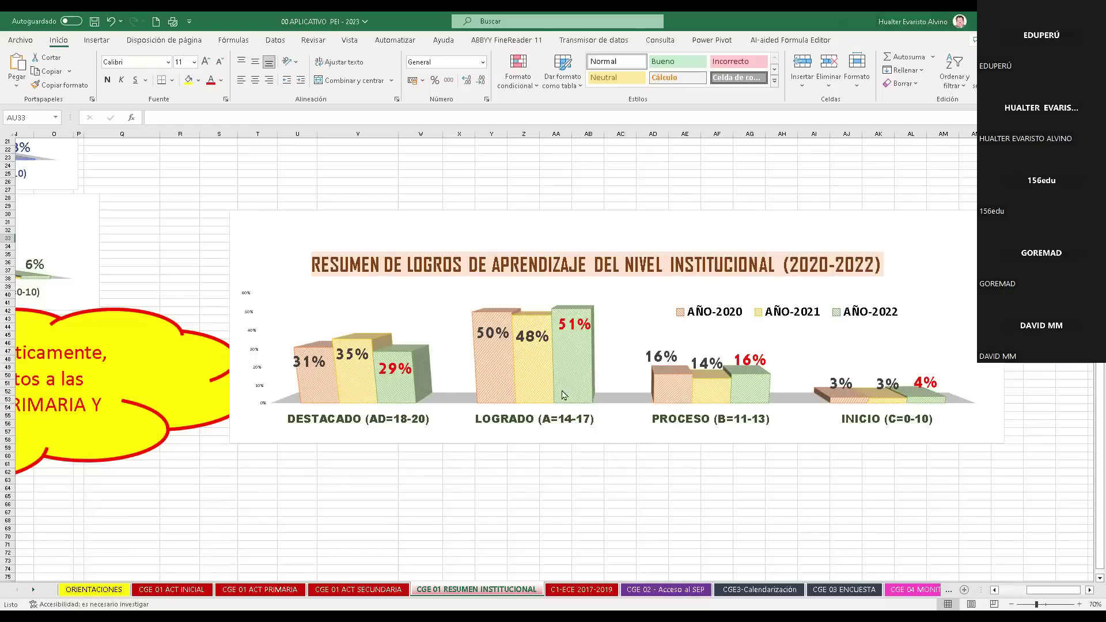
Open the C1-ECE 2017-2019 sheet and review the student census evaluation tables and charts for primary and secondary grades.
{"action": "left_click", "coordinate": [582, 589]}
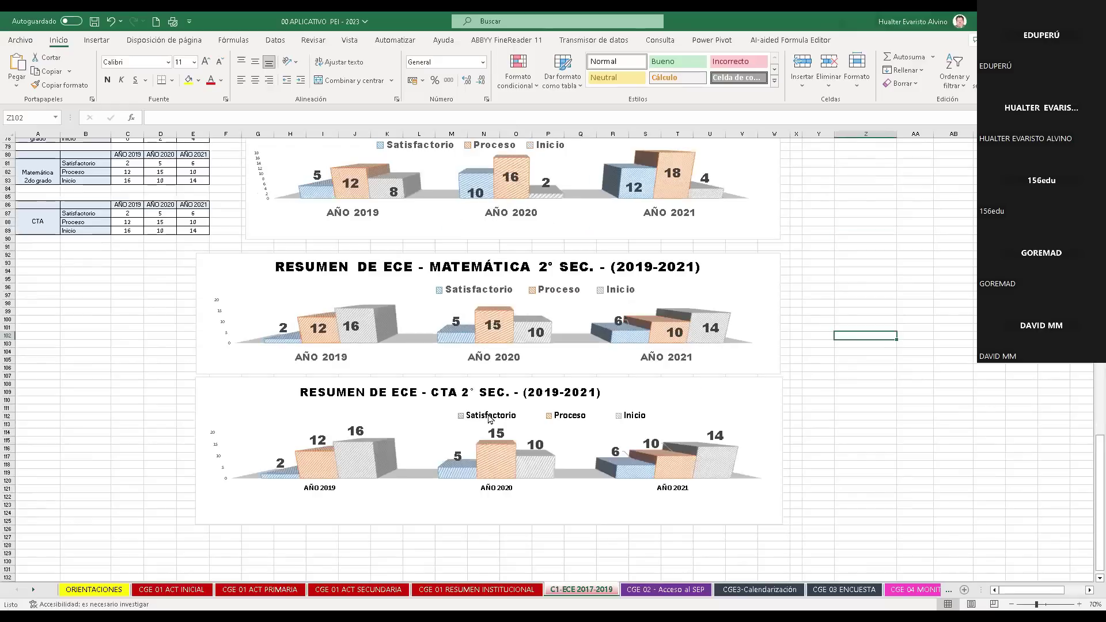
{"action": "scroll", "coordinate": [250, 388], "scroll_direction": "up", "scroll_amount": 11}
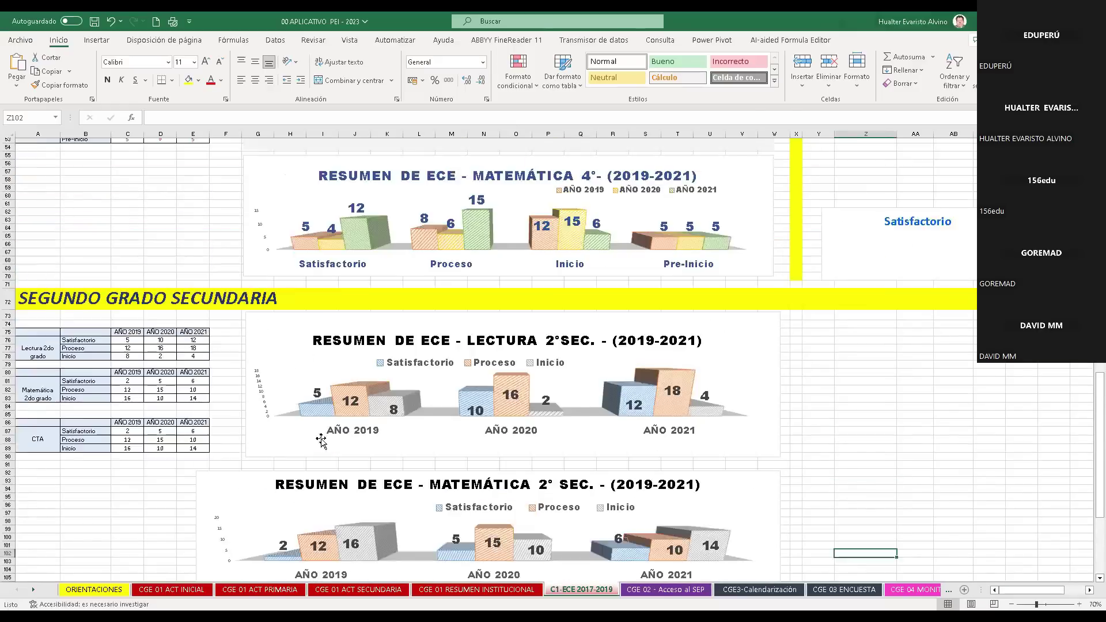
{"action": "scroll", "coordinate": [161, 248], "scroll_direction": "up", "scroll_amount": 9}
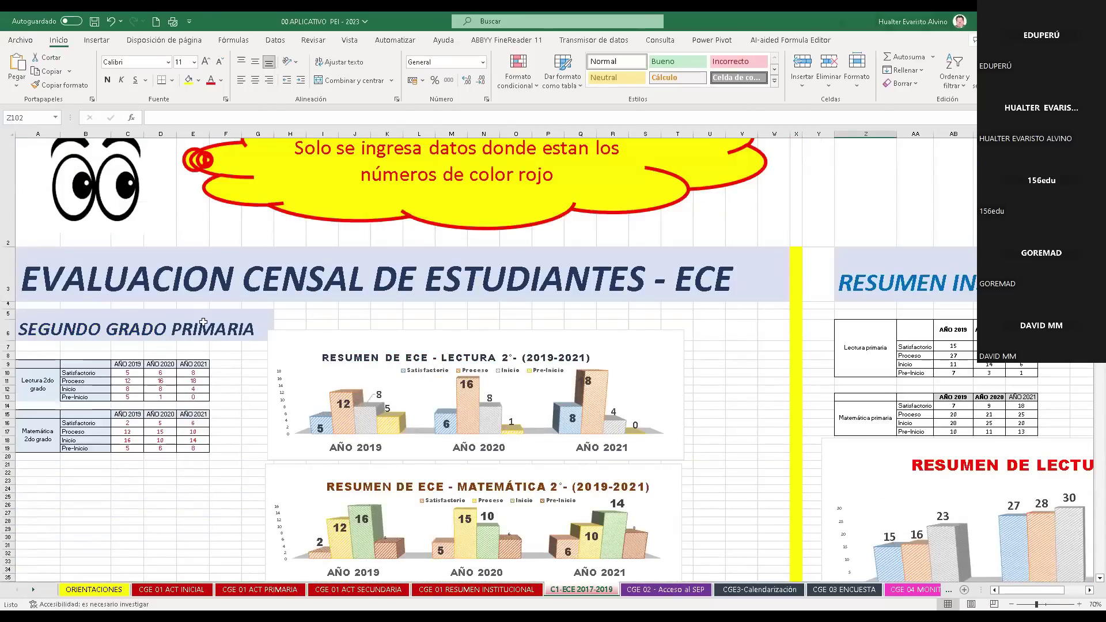
{"action": "scroll", "coordinate": [203, 322], "scroll_direction": "down", "scroll_amount": 1}
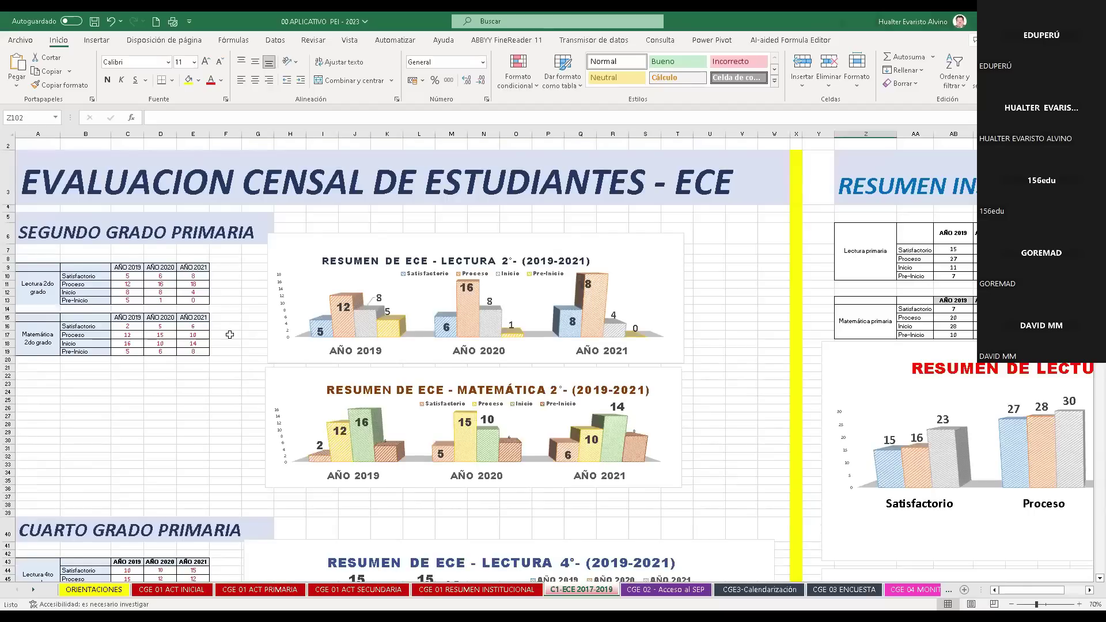
{"action": "scroll", "coordinate": [229, 334], "scroll_direction": "down", "scroll_amount": 1}
{"action": "scroll", "coordinate": [967, 424], "scroll_direction": "up", "scroll_amount": 1}
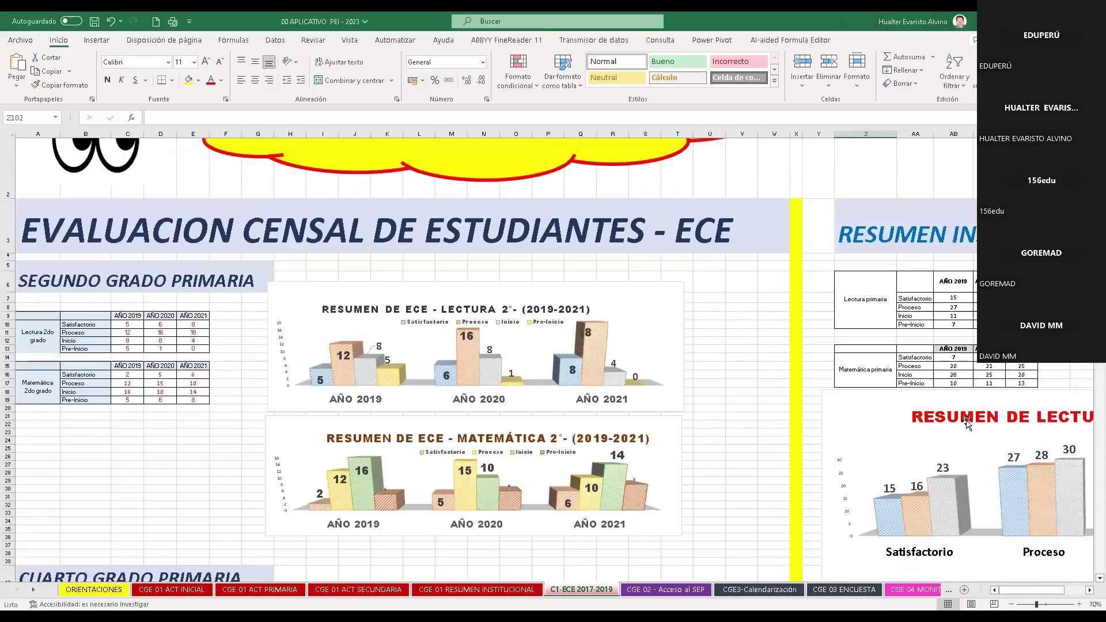
{"action": "scroll", "coordinate": [943, 494], "scroll_direction": "down", "scroll_amount": 12}
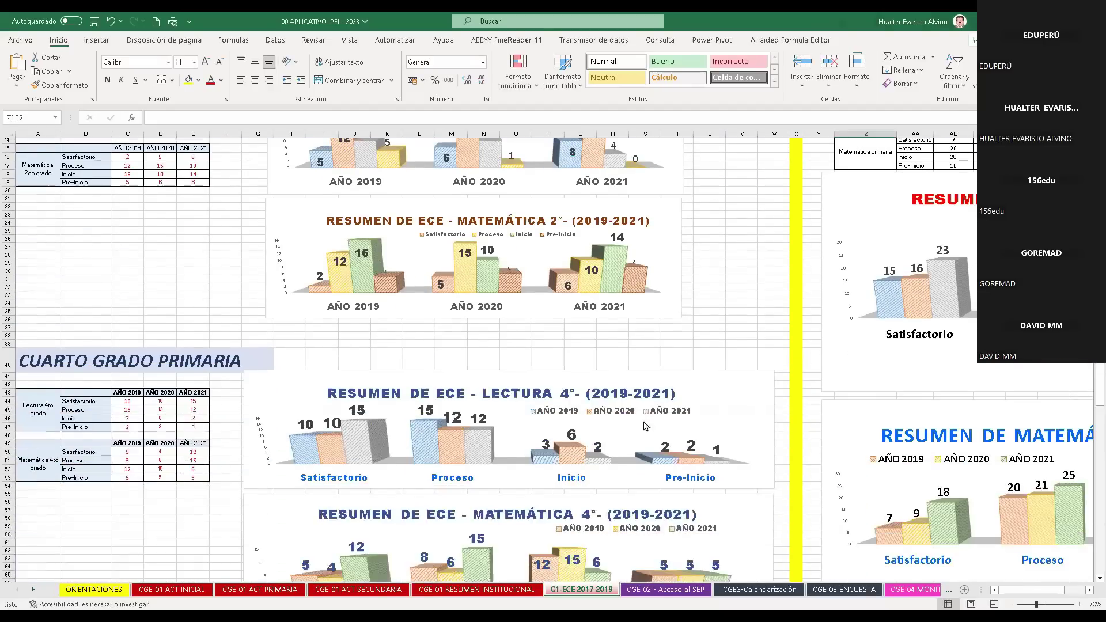
Examine the fourth-grade primary and second-grade secondary ECE tables and charts for Lectura, Matemática and CTA.
{"action": "scroll", "coordinate": [437, 414], "scroll_direction": "down", "scroll_amount": 4}
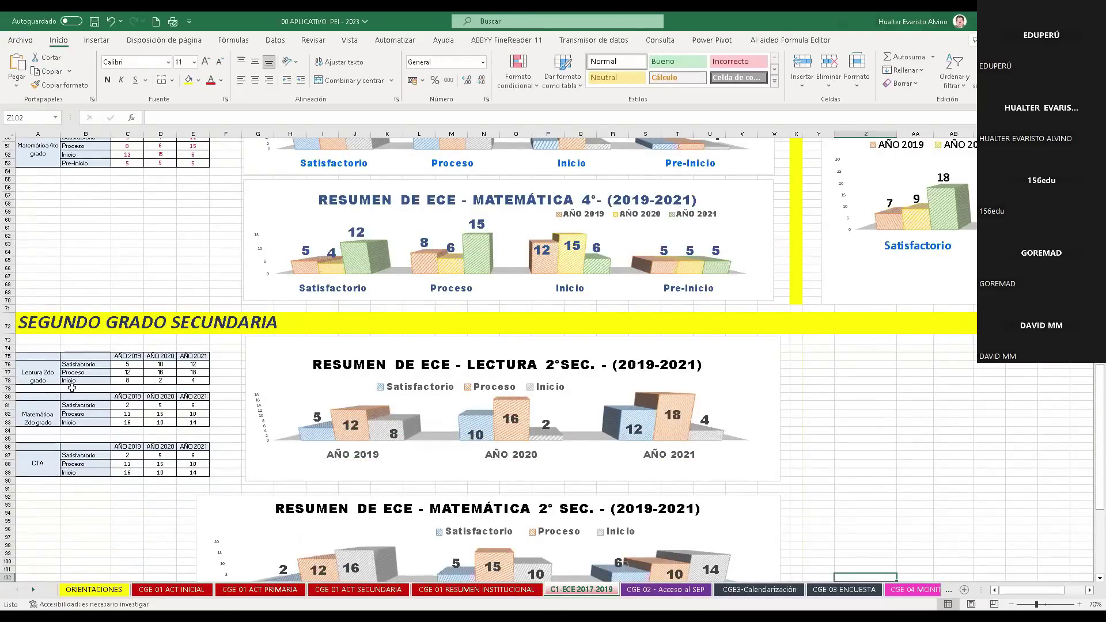
{"action": "left_click", "coordinate": [47, 379]}
{"action": "left_click", "coordinate": [29, 420]}
{"action": "left_click", "coordinate": [38, 467]}
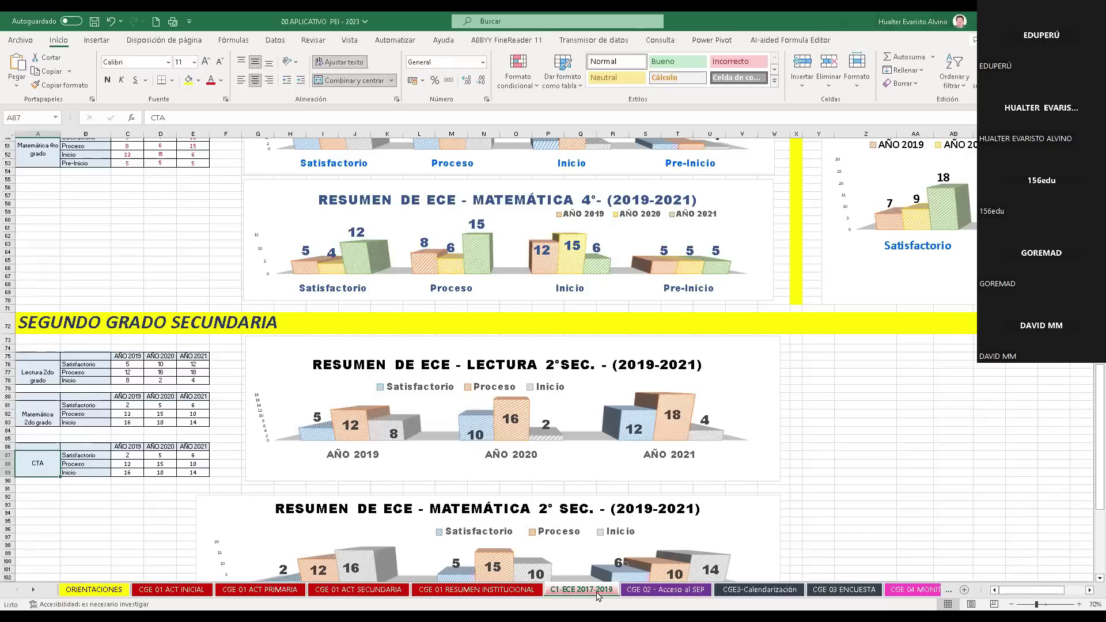
{"action": "scroll", "coordinate": [968, 340], "scroll_direction": "down", "scroll_amount": 8}
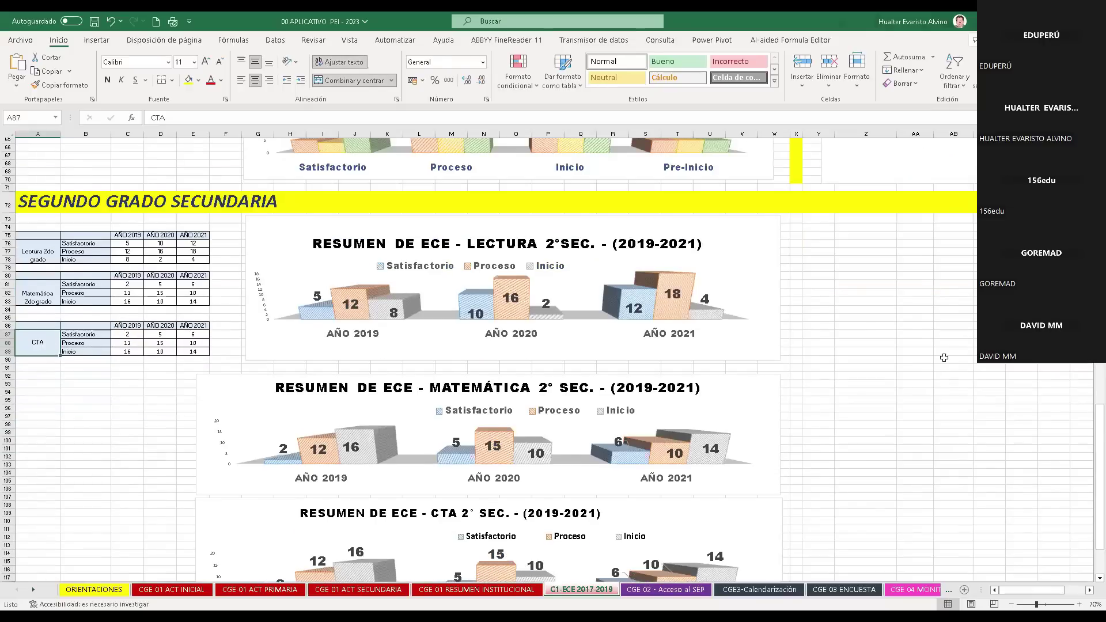
{"action": "scroll", "coordinate": [945, 374], "scroll_direction": "up", "scroll_amount": 6}
{"action": "scroll", "coordinate": [955, 381], "scroll_direction": "up", "scroll_amount": 7}
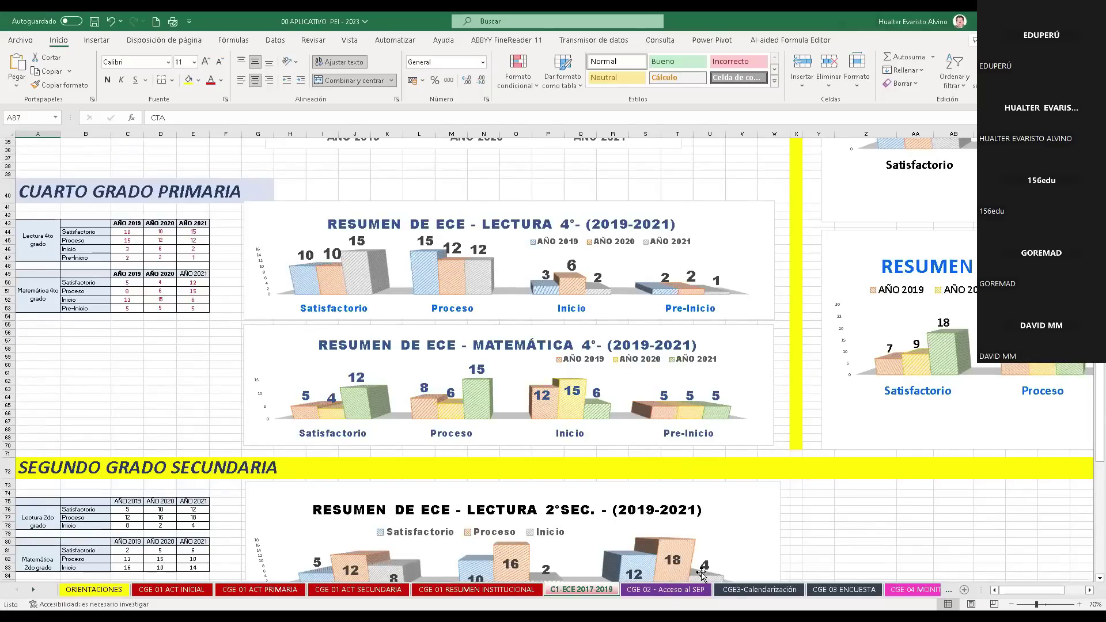
Open the CGE 02 - Acceso al SEP sheet and review its student tables, from matriculados through recuperación pedagógica.
{"action": "left_click", "coordinate": [680, 593]}
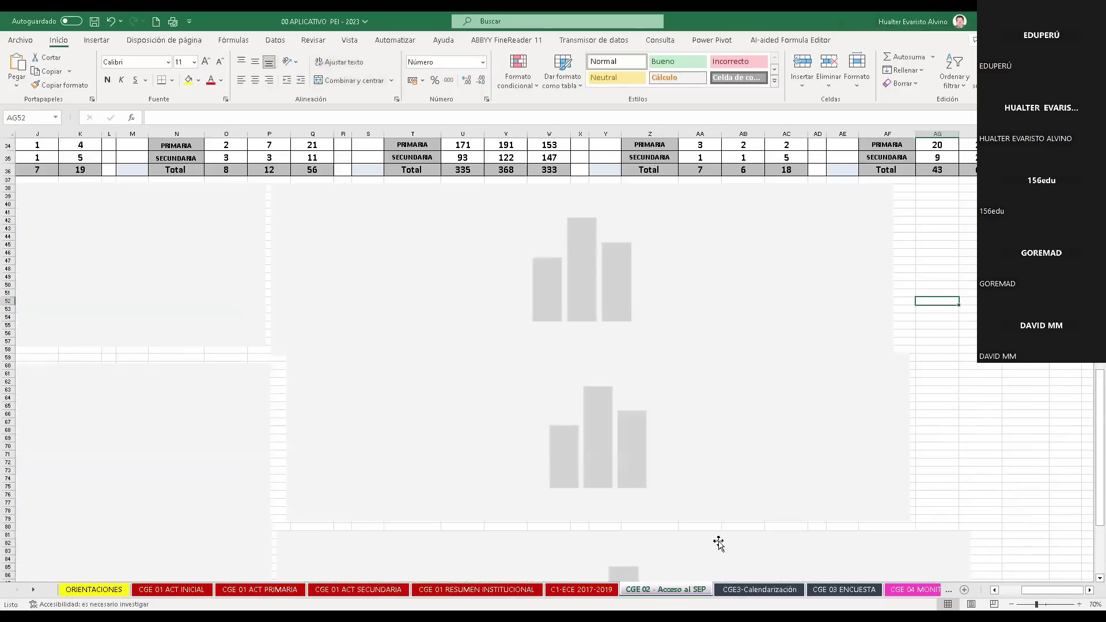
{"action": "scroll", "coordinate": [706, 473], "scroll_direction": "up", "scroll_amount": 6}
{"action": "scroll", "coordinate": [706, 473], "scroll_direction": "up", "scroll_amount": 1}
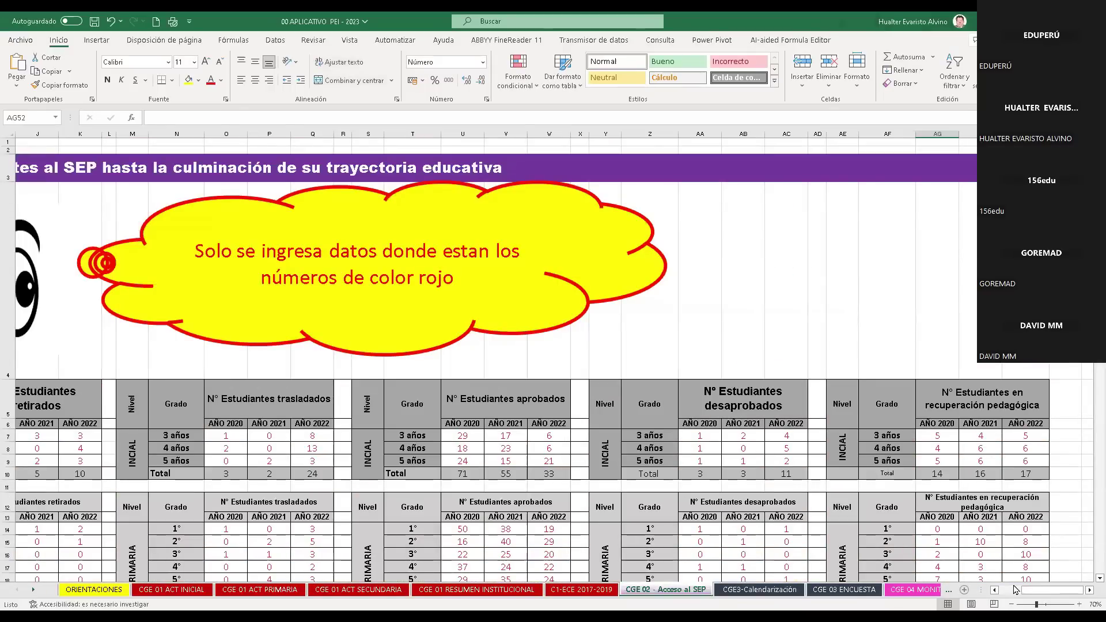
{"action": "scroll", "coordinate": [1019, 589], "scroll_direction": "left", "scroll_amount": 5}
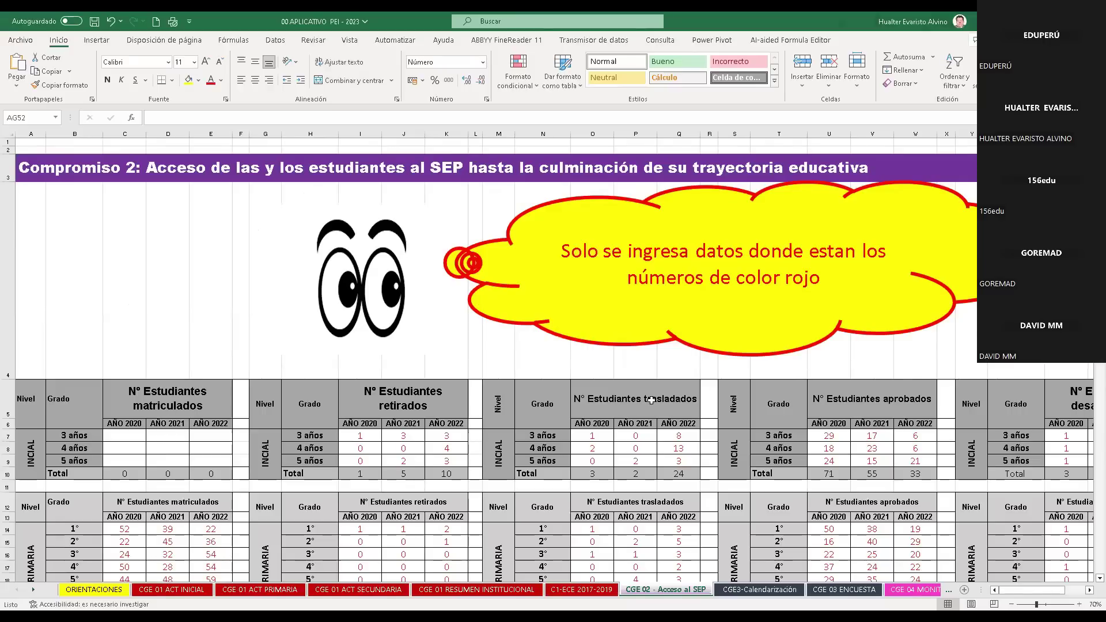
{"action": "left_click", "coordinate": [870, 398]}
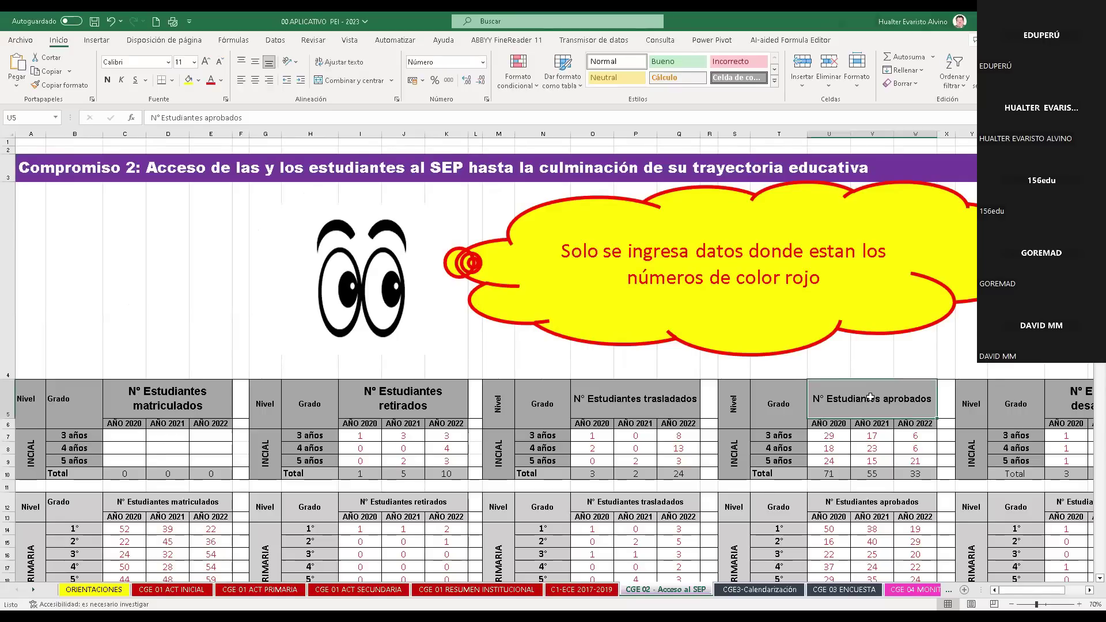
{"action": "left_click_drag", "start_coordinate": [1063, 590], "coordinate": [1083, 590]}
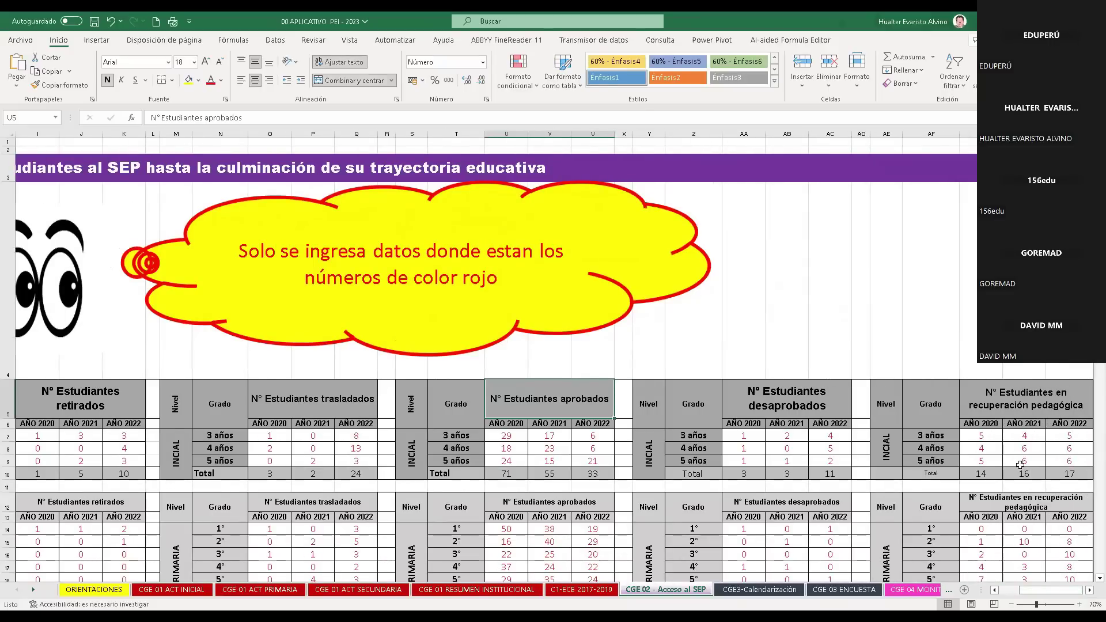
{"action": "left_click", "coordinate": [1021, 410]}
Examine the per-level summary tables and the 2020-2022 charts of failed and passed students on the Acceso al SEP sheet.
{"action": "scroll", "coordinate": [1014, 412], "scroll_direction": "down", "scroll_amount": 6}
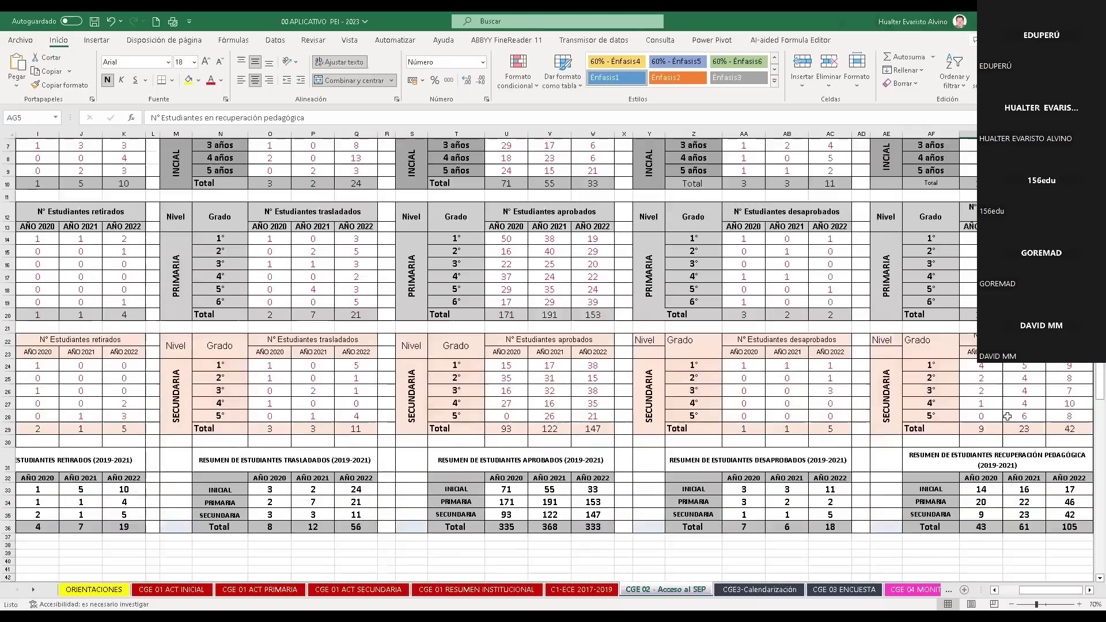
{"action": "scroll", "coordinate": [1007, 416], "scroll_direction": "down", "scroll_amount": 5}
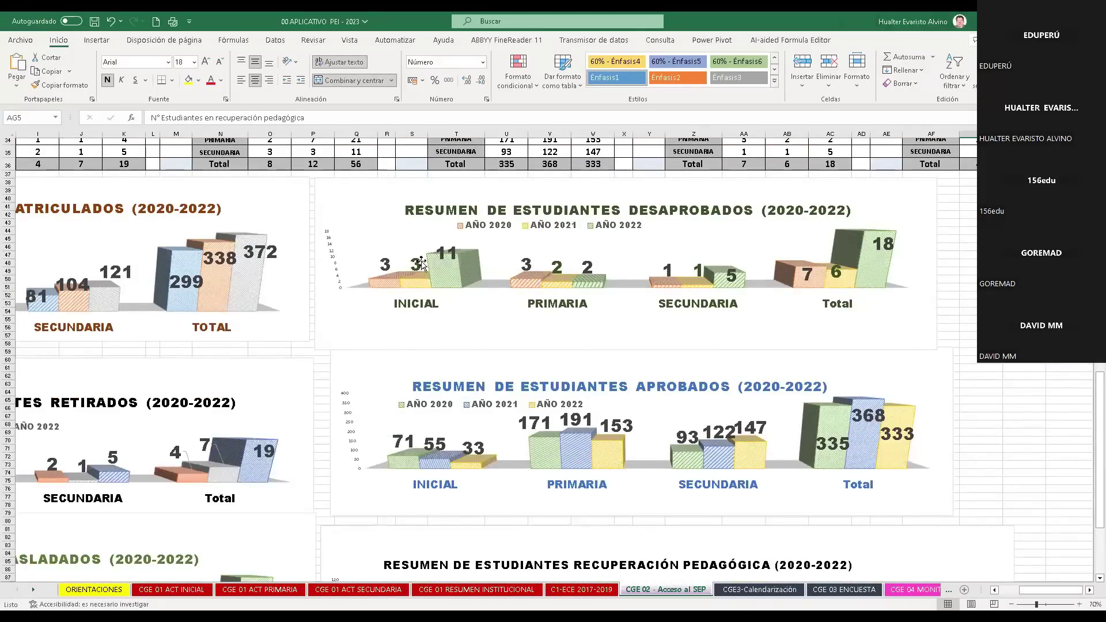
{"action": "left_click", "coordinate": [619, 193]}
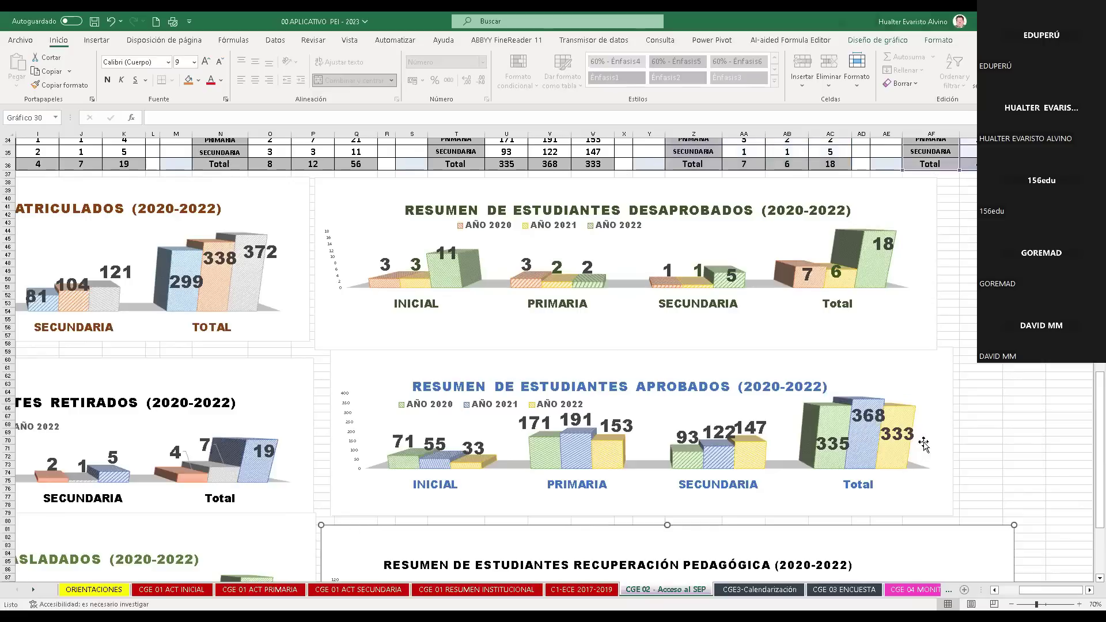
{"action": "left_click", "coordinate": [973, 440]}
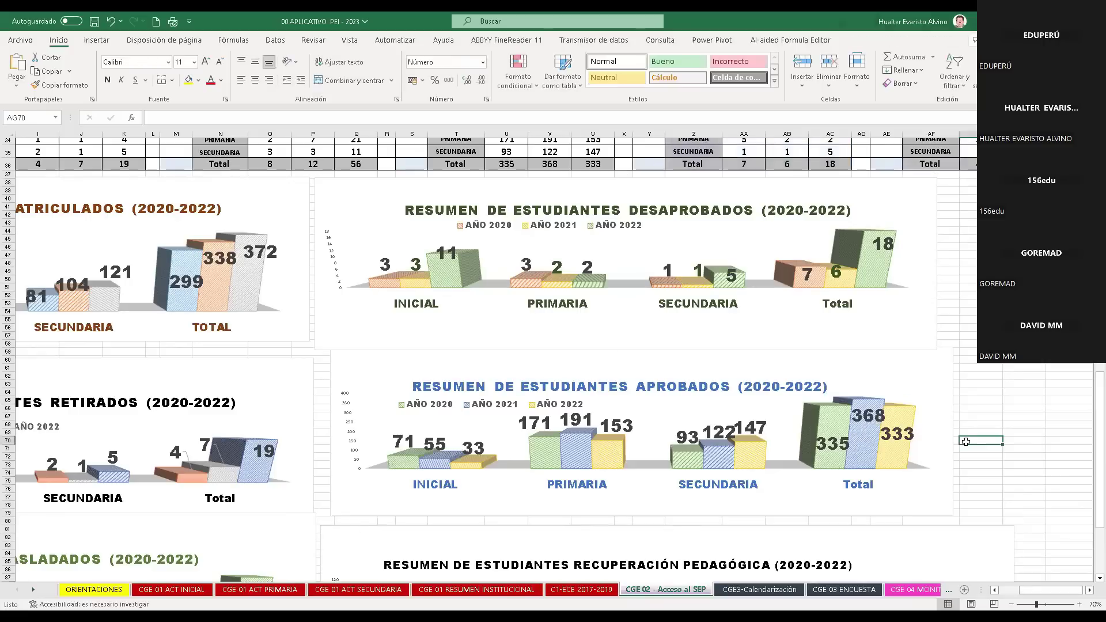
Open the CGE3-Calendarización sheet and review the absence, tardiness and permission tables for students, teachers, and directors and administrative staff.
{"action": "left_click", "coordinate": [752, 590]}
{"action": "scroll", "coordinate": [694, 456], "scroll_direction": "up", "scroll_amount": 8}
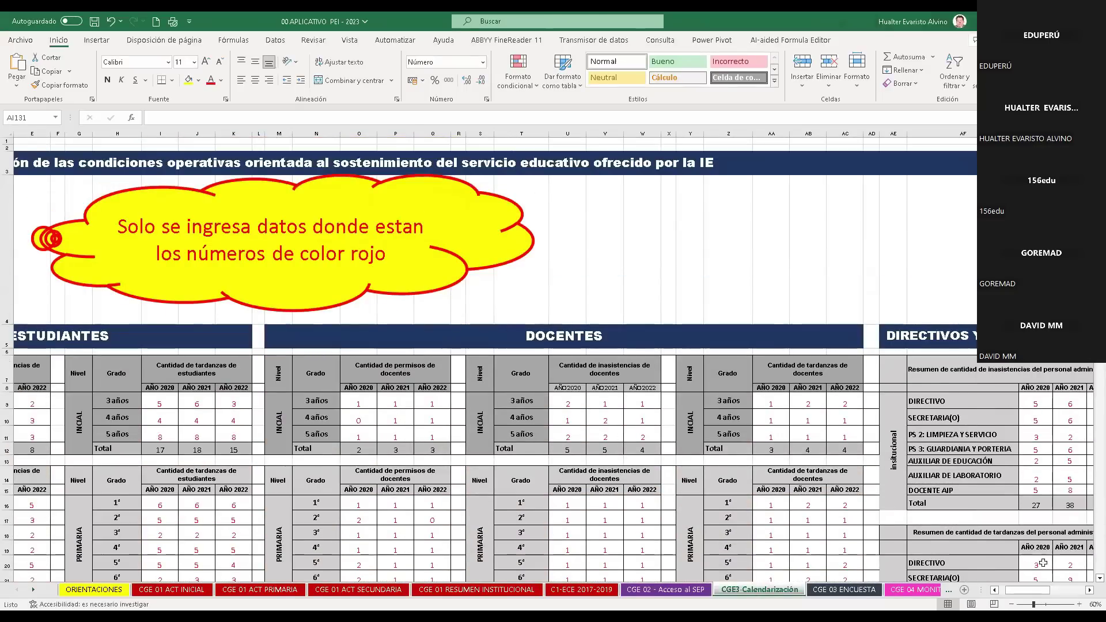
{"action": "left_click_drag", "start_coordinate": [1030, 590], "coordinate": [1018, 593]}
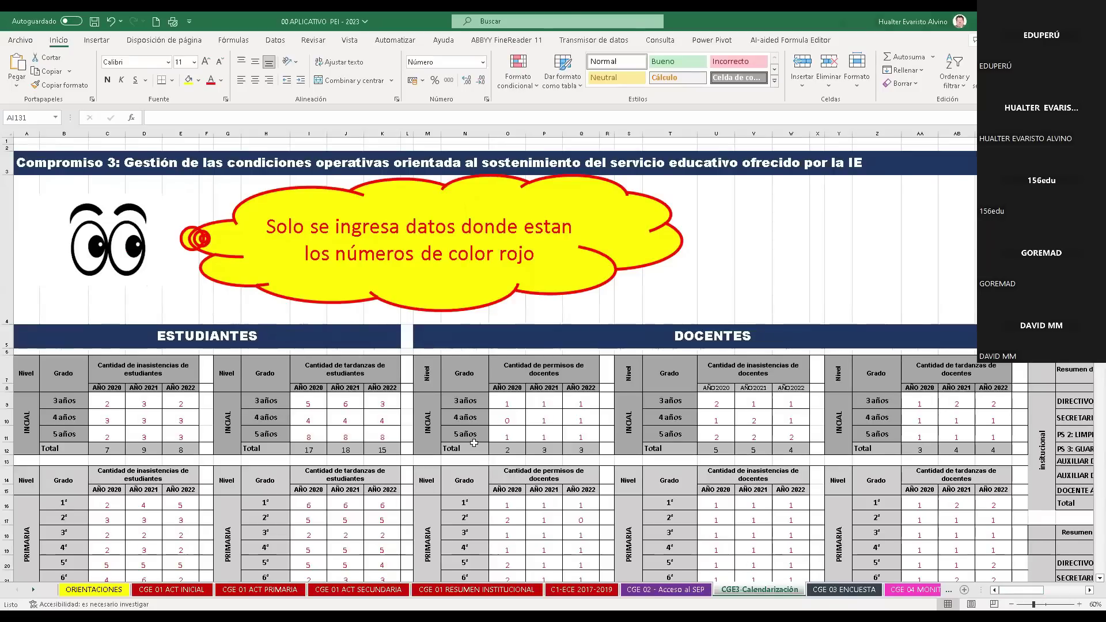
{"action": "left_click_drag", "start_coordinate": [1024, 590], "coordinate": [1046, 593]}
{"action": "scroll", "coordinate": [601, 398], "scroll_direction": "down", "scroll_amount": 5}
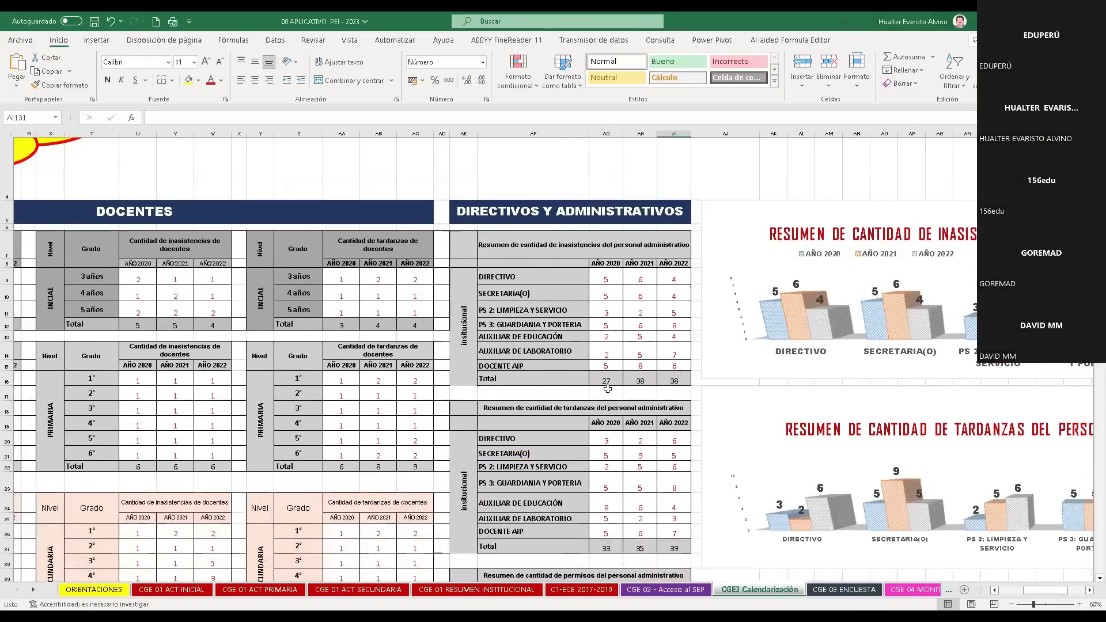
{"action": "scroll", "coordinate": [600, 397], "scroll_direction": "down", "scroll_amount": 3}
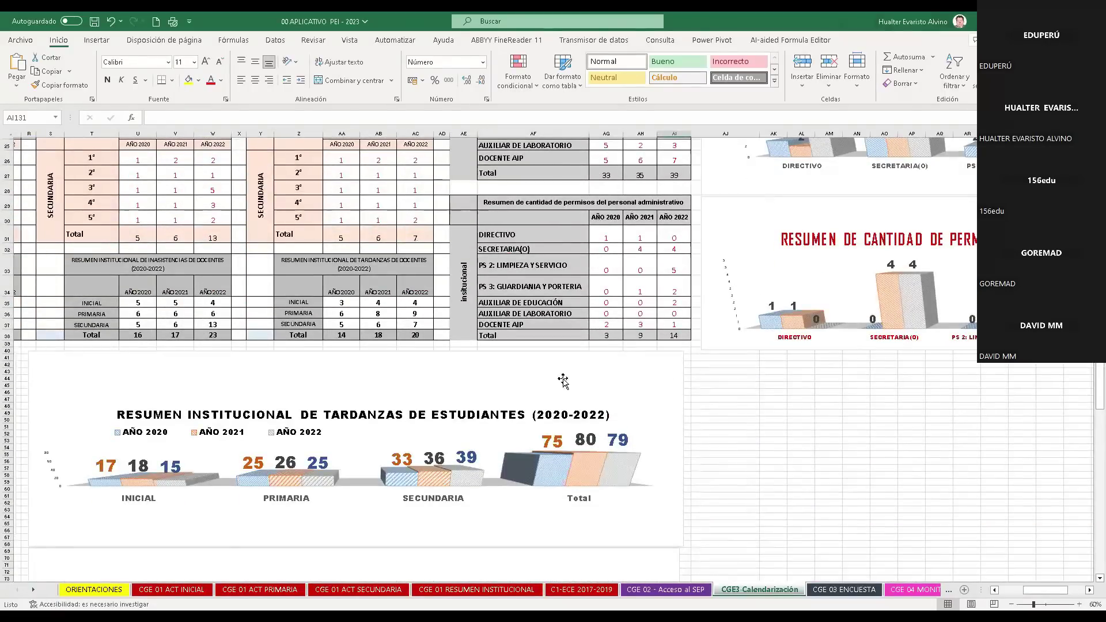
Examine the calendarization sheet's institutional summary charts for teachers and students and the student absence charts per level.
{"action": "scroll", "coordinate": [472, 391], "scroll_direction": "down", "scroll_amount": 10}
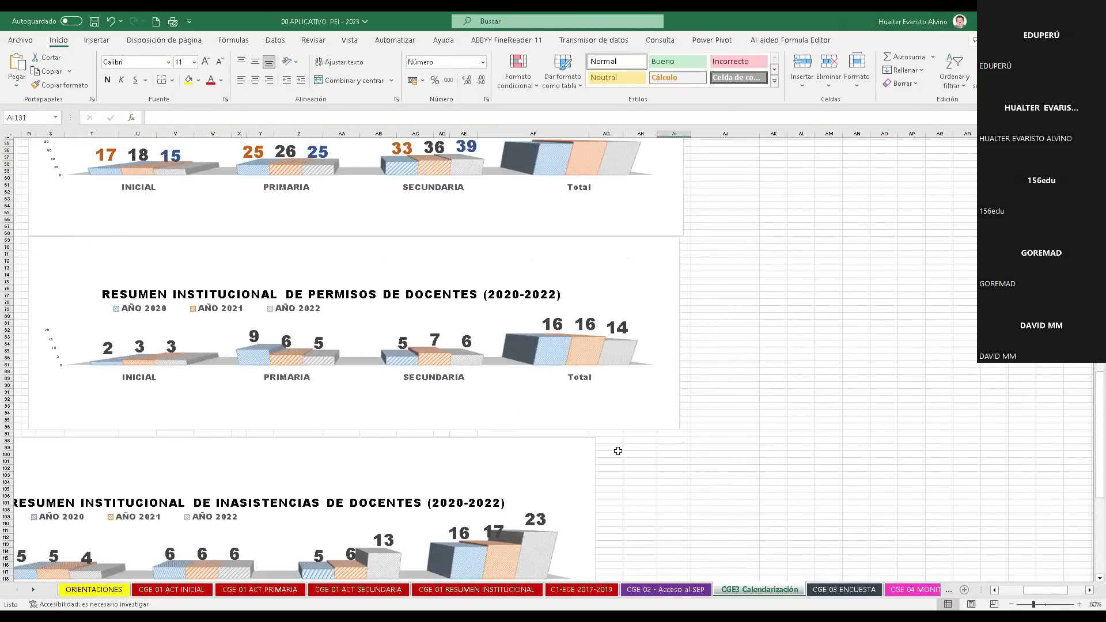
{"action": "left_click_drag", "start_coordinate": [1044, 590], "coordinate": [1020, 591]}
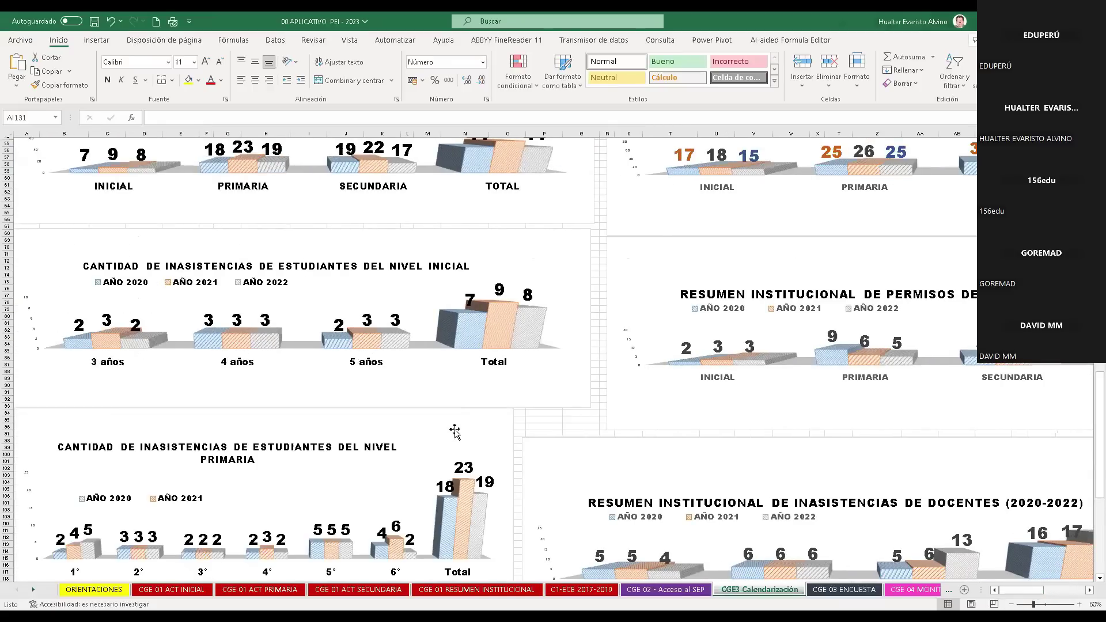
{"action": "scroll", "coordinate": [364, 442], "scroll_direction": "up", "scroll_amount": 5}
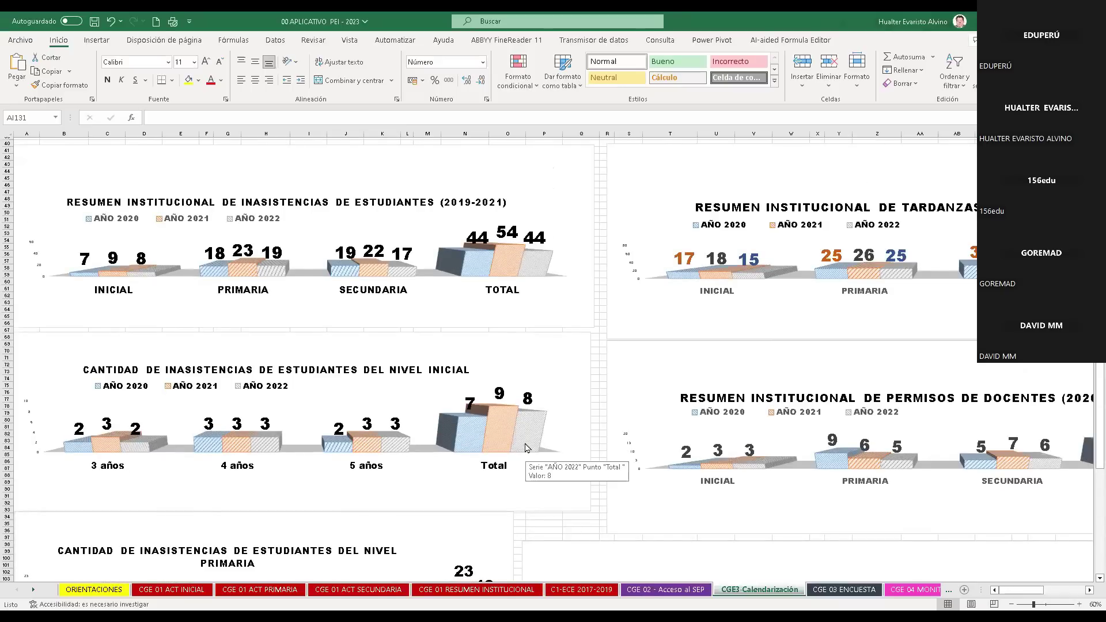
{"action": "scroll", "coordinate": [578, 444], "scroll_direction": "down", "scroll_amount": 7}
{"action": "scroll", "coordinate": [596, 442], "scroll_direction": "down", "scroll_amount": 14}
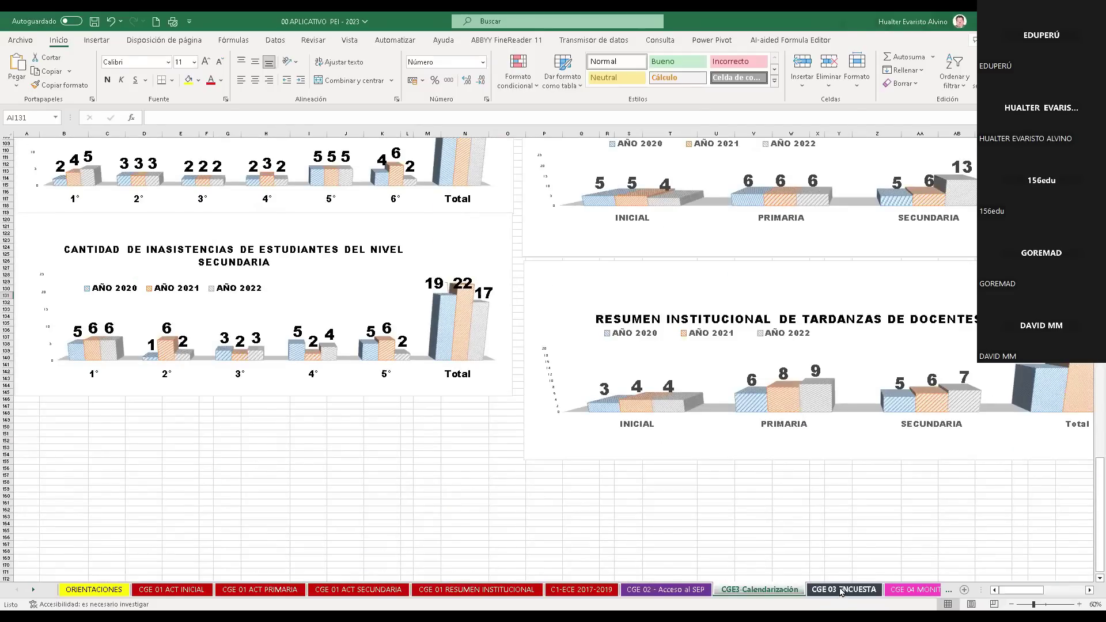
Open the CGE 03 ENCUESTA sheet and highlight the first 16 respondents' answers under the Cumplimiento de la calendarización aspect.
{"action": "left_click", "coordinate": [842, 590]}
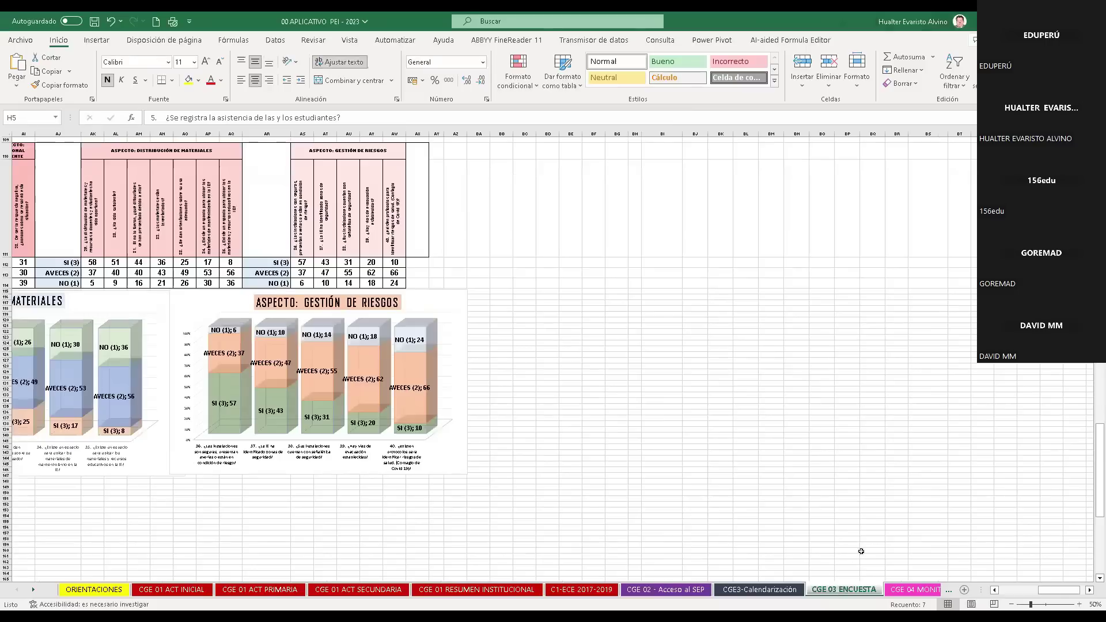
{"action": "scroll", "coordinate": [586, 429], "scroll_direction": "left", "scroll_amount": 10}
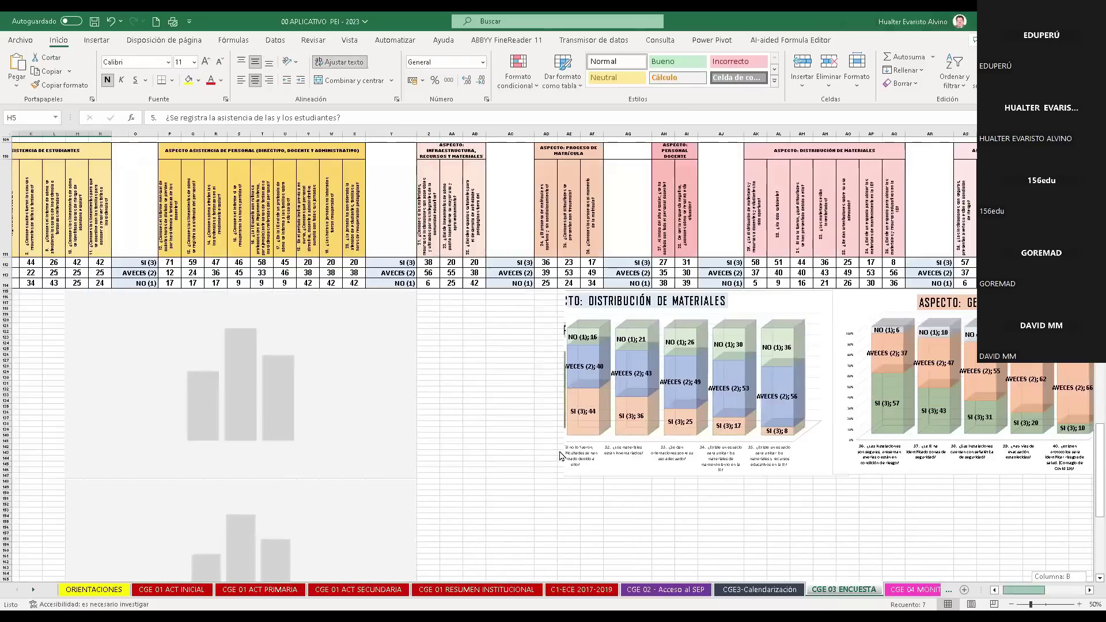
{"action": "scroll", "coordinate": [595, 420], "scroll_direction": "up", "scroll_amount": 17}
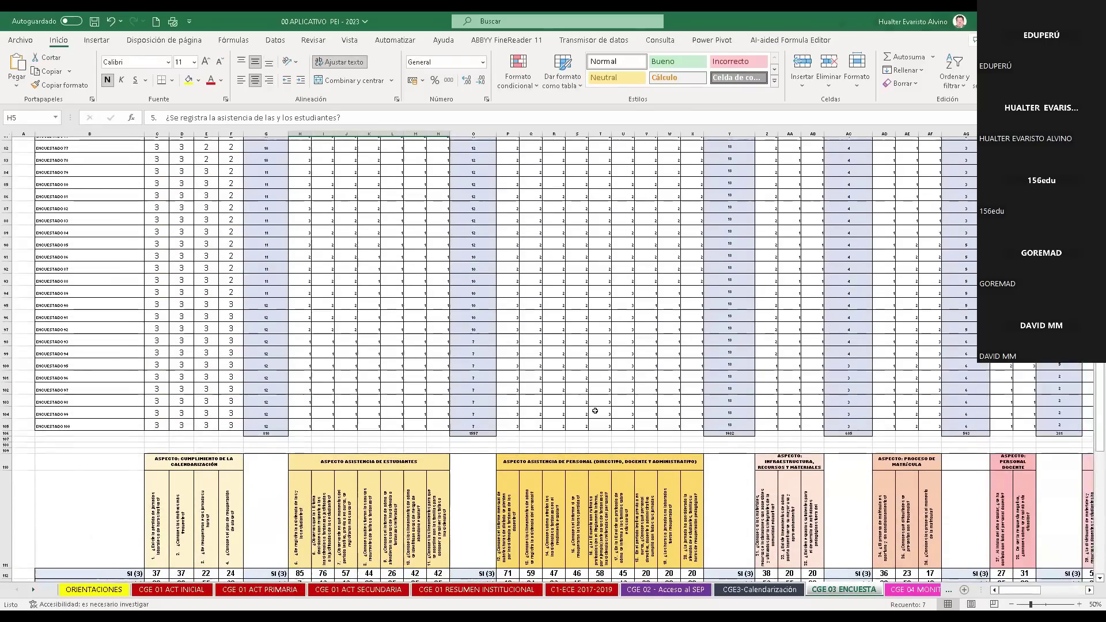
{"action": "scroll", "coordinate": [595, 385], "scroll_direction": "up", "scroll_amount": 16}
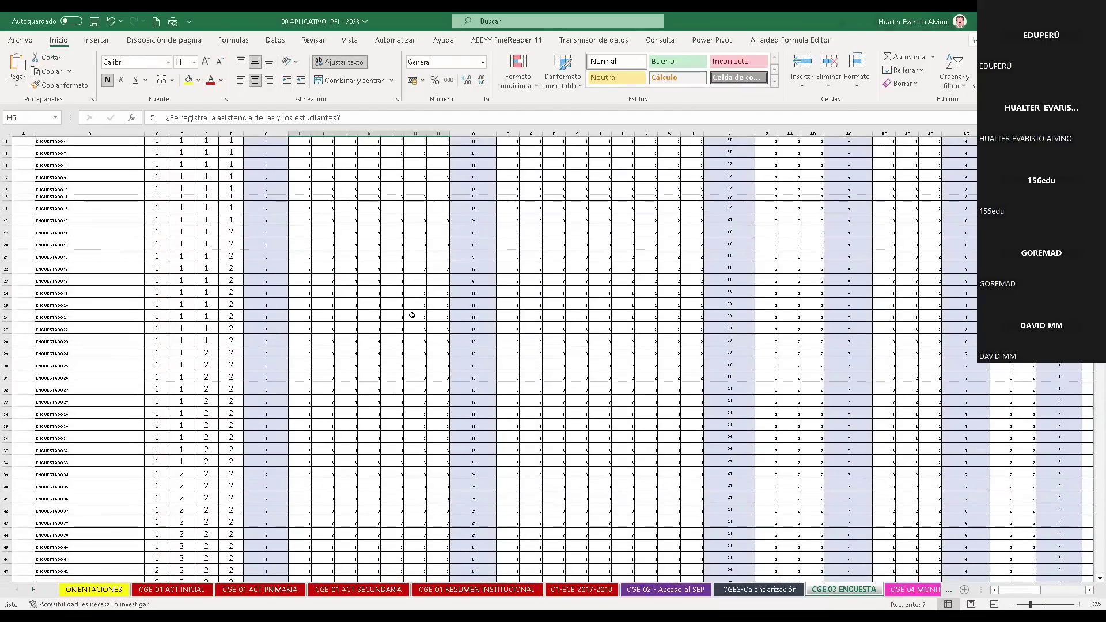
{"action": "left_click_drag", "start_coordinate": [156, 253], "coordinate": [243, 427]}
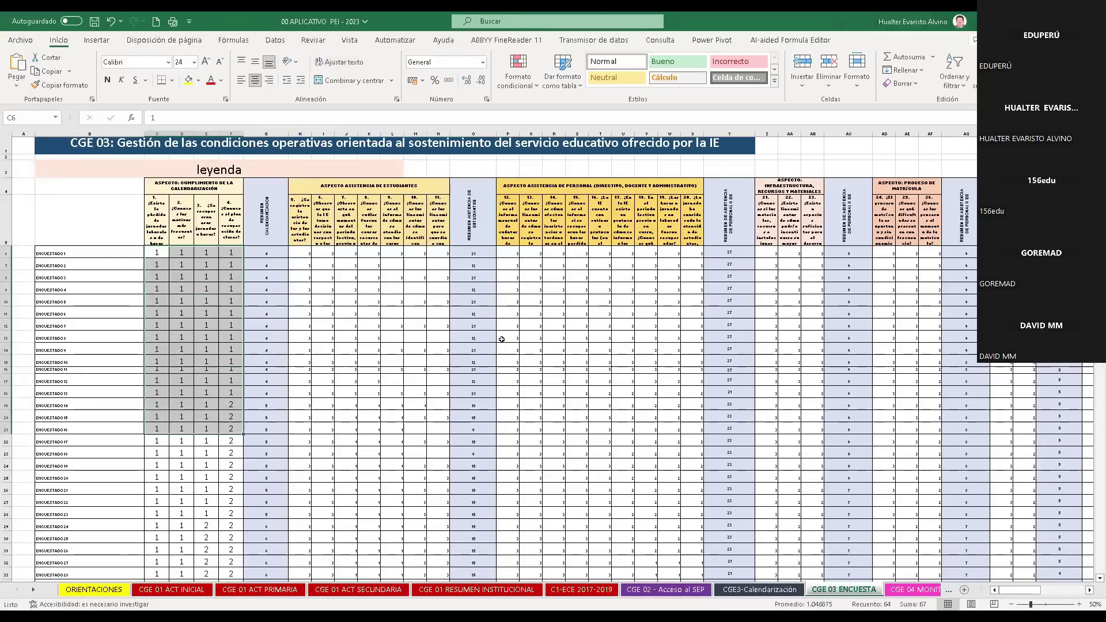
Highlight the SI, AVECES and NO tally block for Cumplimiento de la calendarización and view the survey charts beneath it.
{"action": "scroll", "coordinate": [507, 375], "scroll_direction": "down", "scroll_amount": 20}
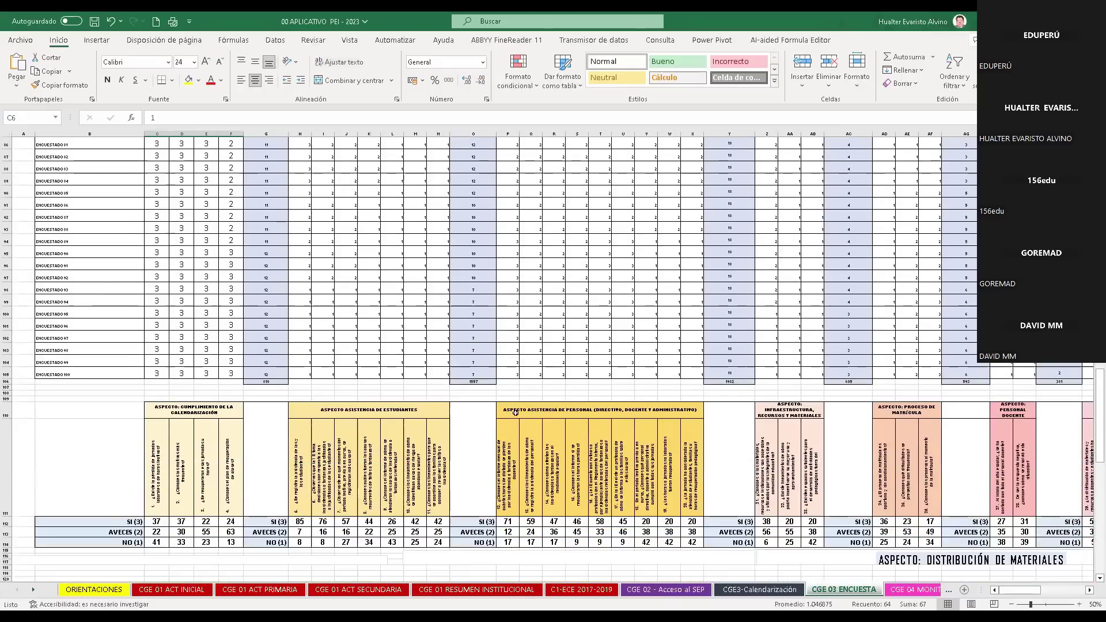
{"action": "left_click_drag", "start_coordinate": [155, 410], "coordinate": [175, 540]}
{"action": "scroll", "coordinate": [190, 352], "scroll_direction": "down", "scroll_amount": 6}
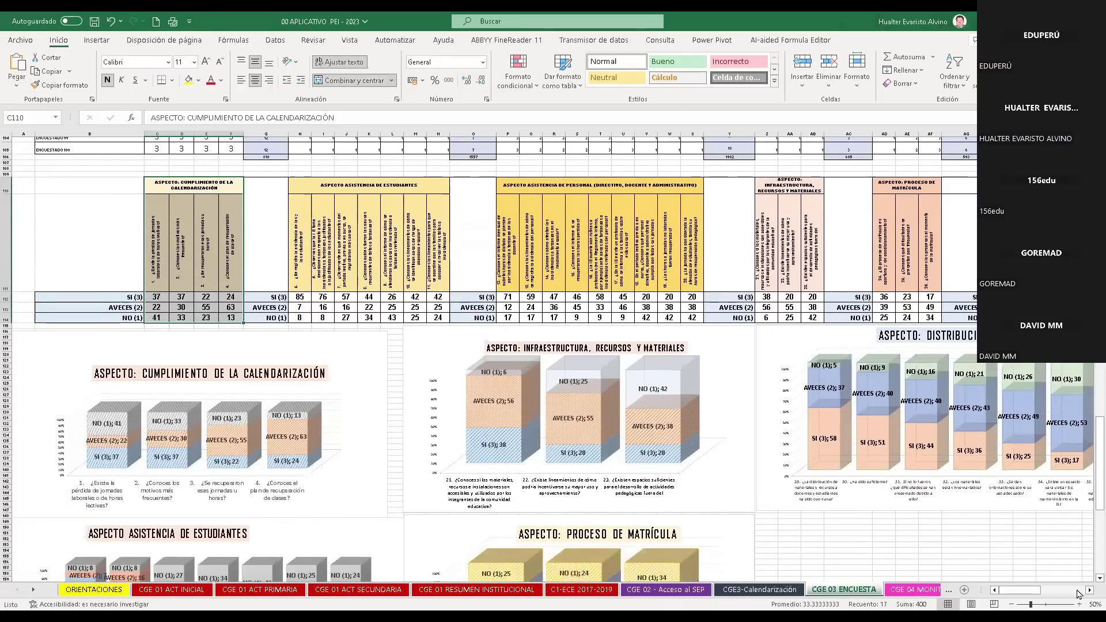
Zoom the survey sheet in to 90% and examine the aspect charts, focusing on the Cumplimiento de la calendarización labels and questions.
{"action": "scroll", "coordinate": [605, 461], "scroll_direction": "up", "scroll_amount": 4, "text": "ctrl"}
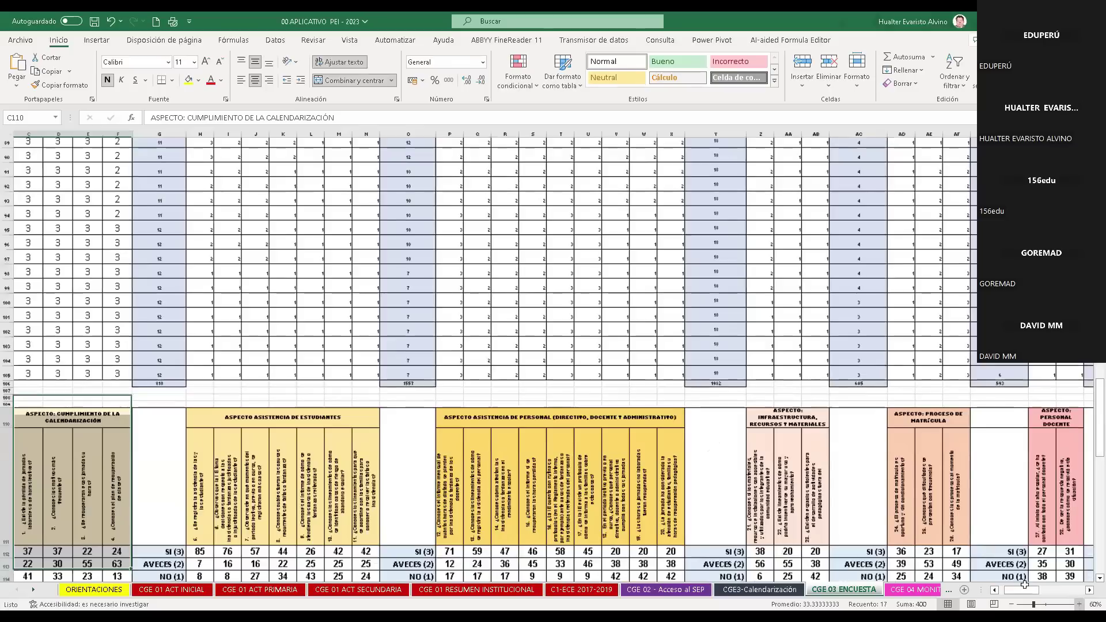
{"action": "scroll", "coordinate": [791, 544], "scroll_direction": "down", "scroll_amount": 5}
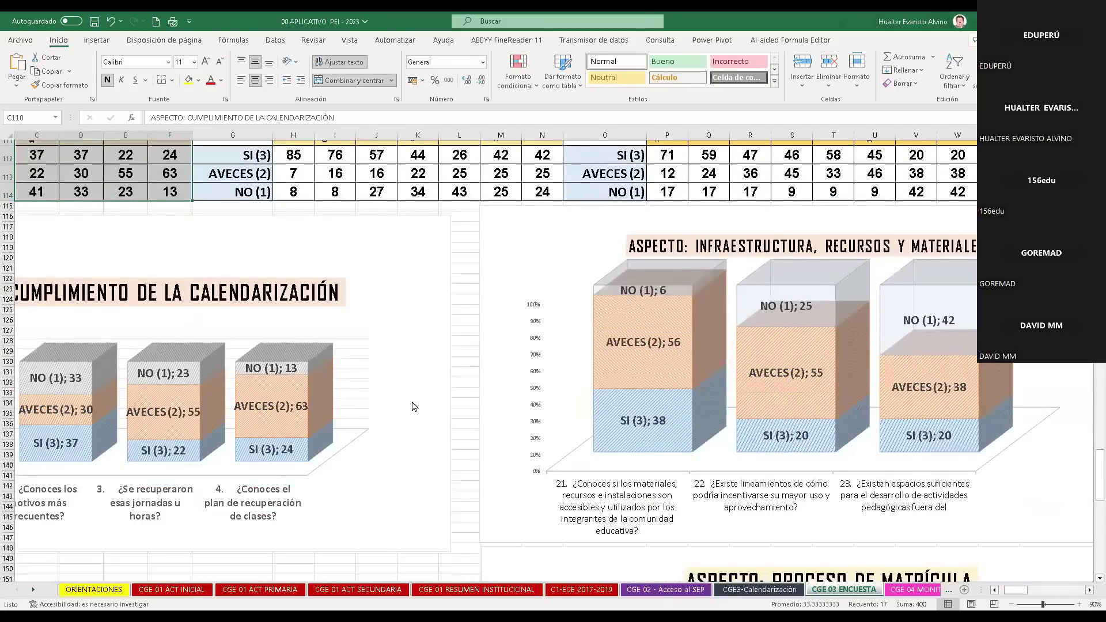
{"action": "scroll", "coordinate": [266, 319], "scroll_direction": "down", "scroll_amount": 4}
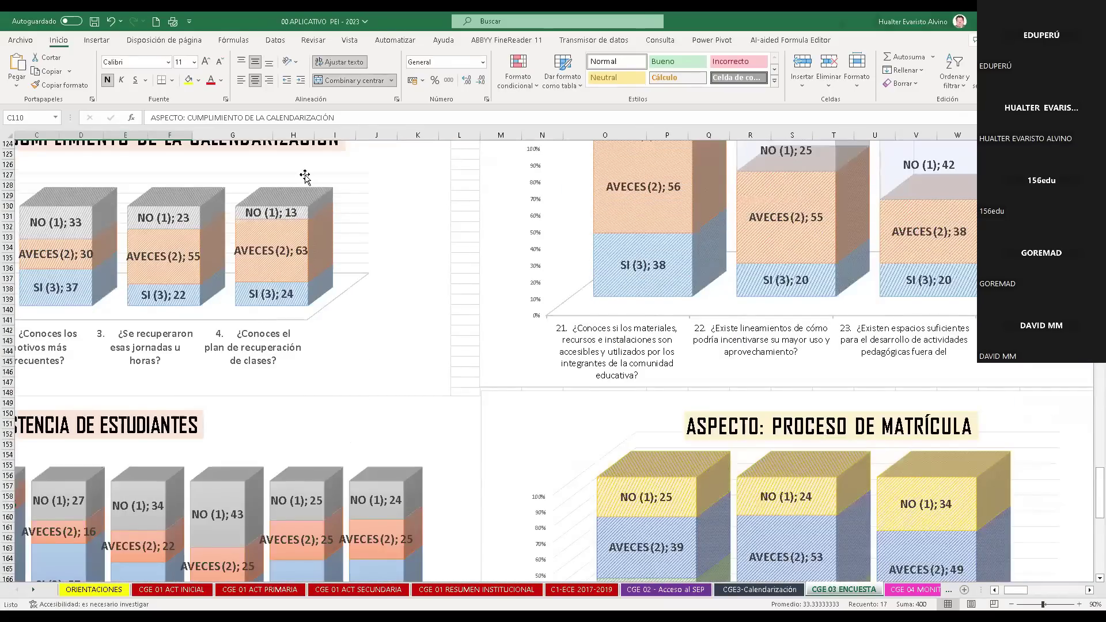
{"action": "scroll", "coordinate": [212, 231], "scroll_direction": "down", "scroll_amount": 5}
{"action": "scroll", "coordinate": [190, 322], "scroll_direction": "left", "scroll_amount": 3}
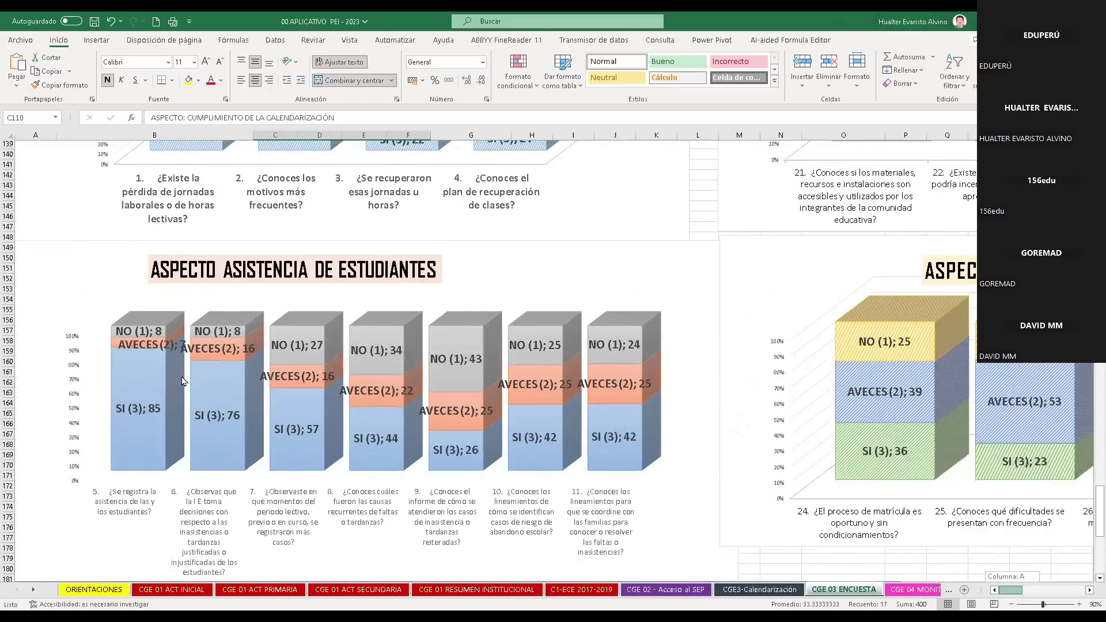
{"action": "scroll", "coordinate": [182, 381], "scroll_direction": "up", "scroll_amount": 6}
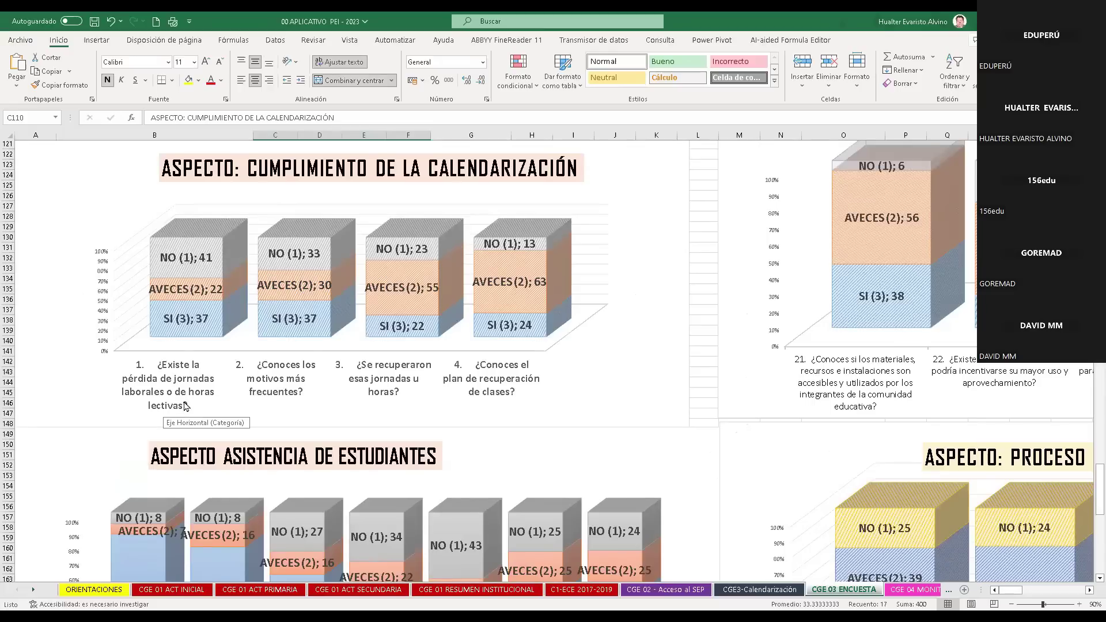
{"action": "left_click", "coordinate": [207, 296]}
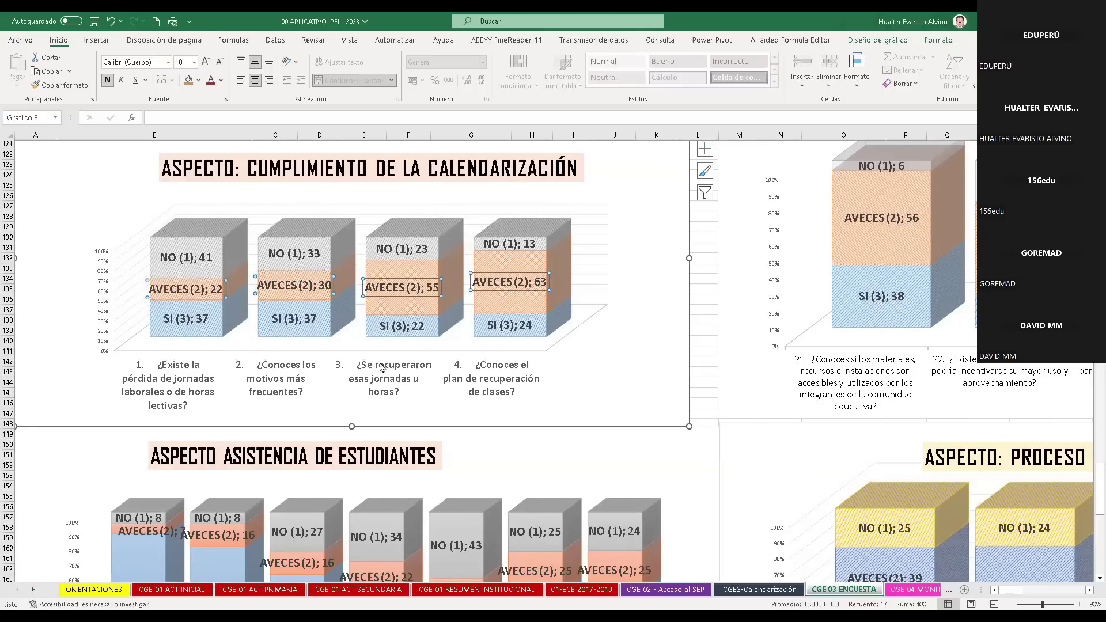
{"action": "left_click", "coordinate": [499, 380]}
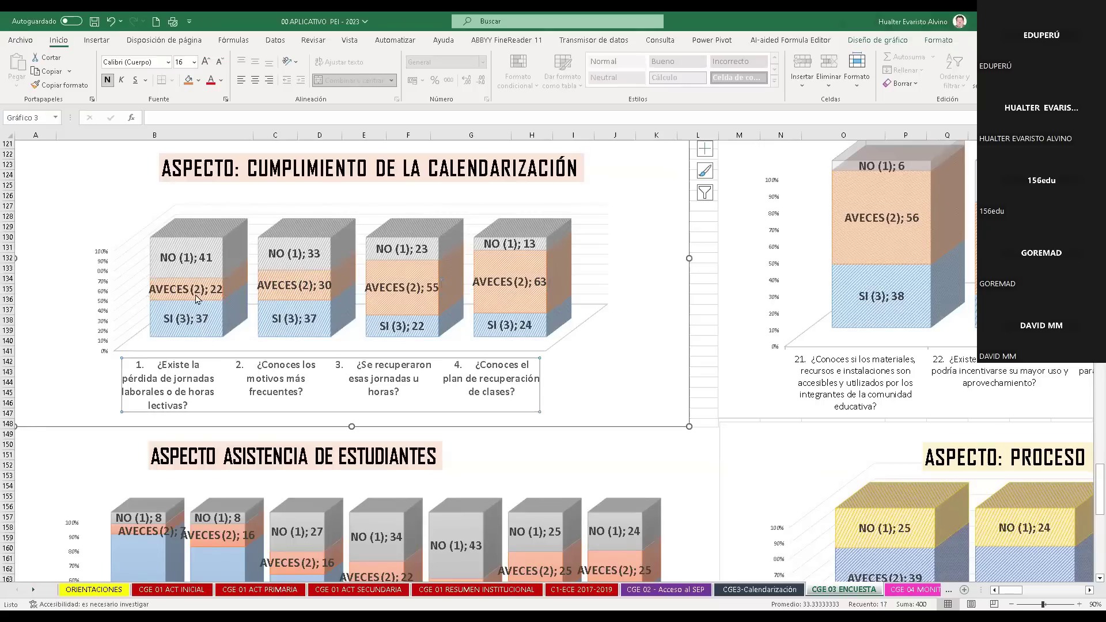
Highlight the SI (3) labels in the Cumplimiento de la calendarización chart, examine its four questions, and clear the selection.
{"action": "left_click", "coordinate": [205, 322]}
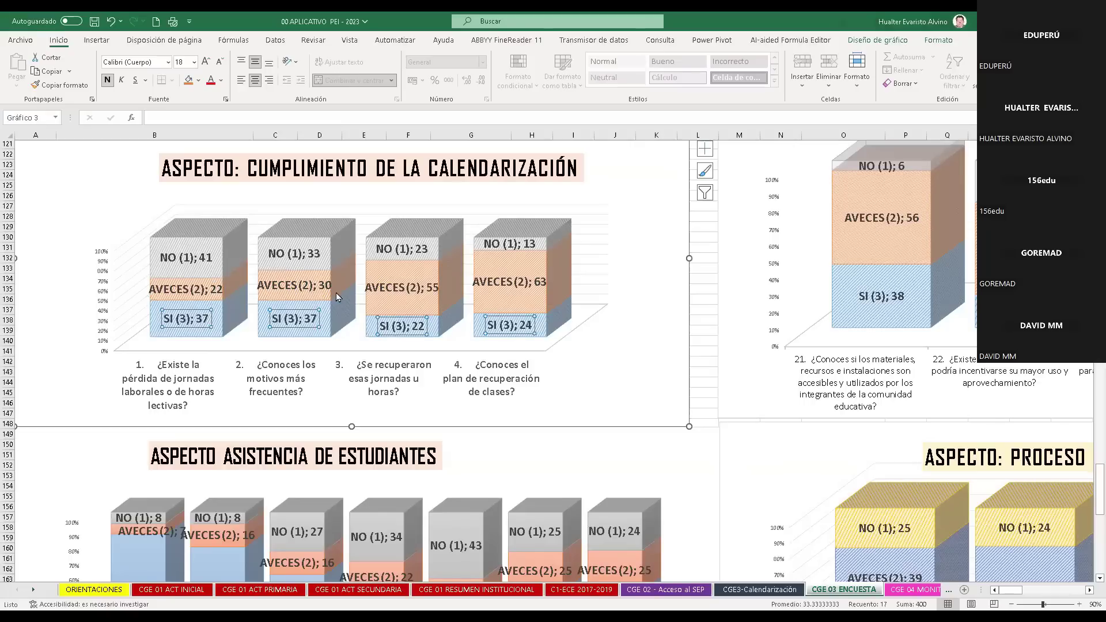
{"action": "scroll", "coordinate": [427, 321], "scroll_direction": "up", "scroll_amount": 2}
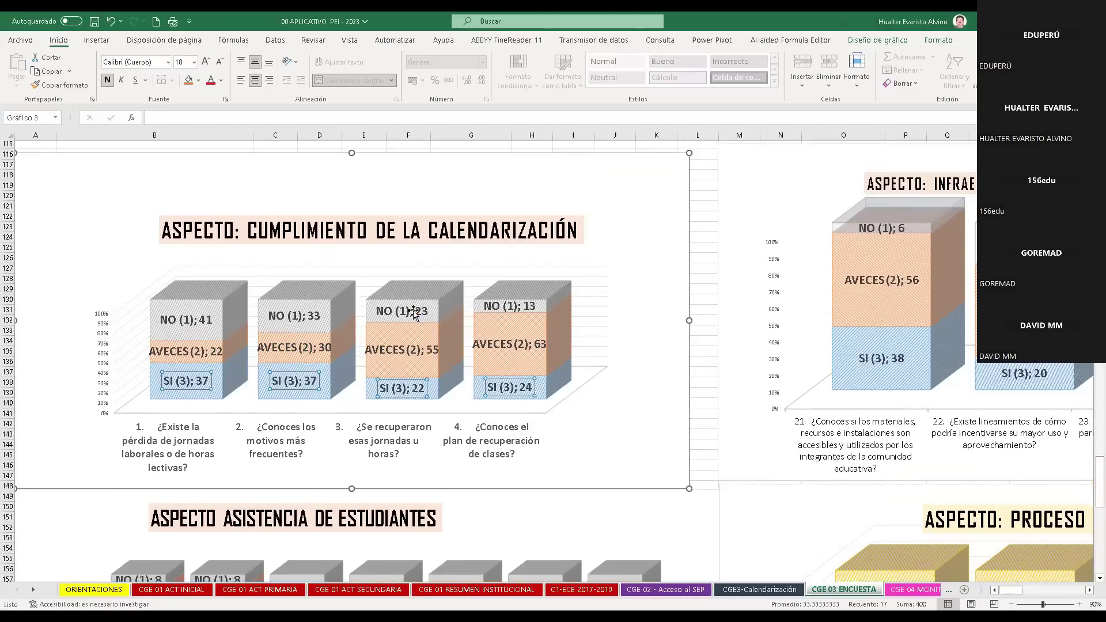
{"action": "scroll", "coordinate": [519, 345], "scroll_direction": "down", "scroll_amount": 1}
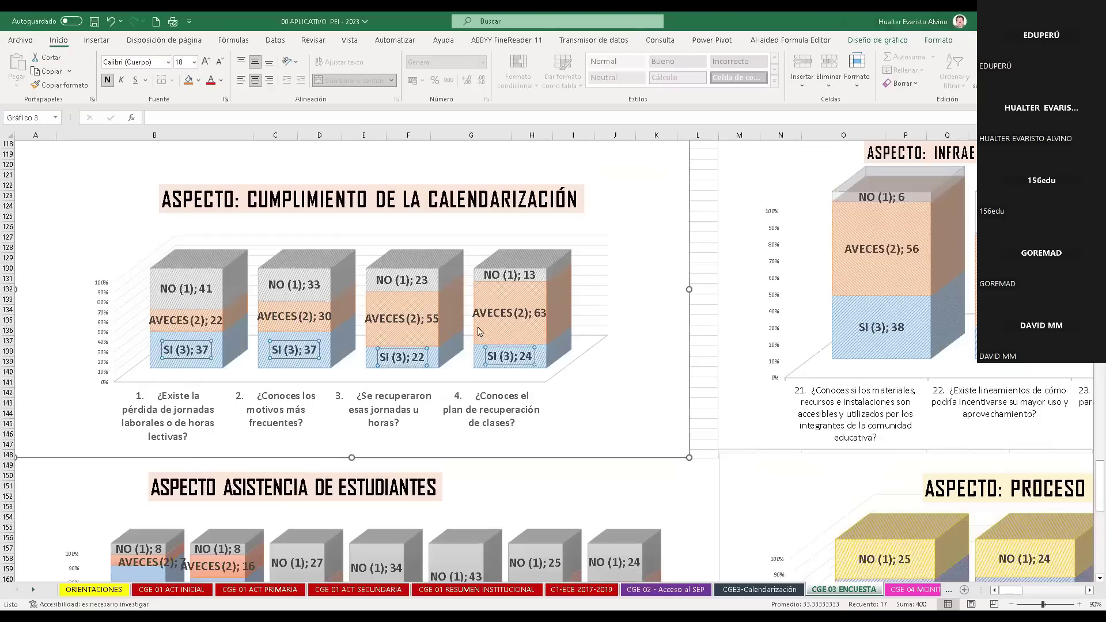
{"action": "left_click", "coordinate": [700, 376]}
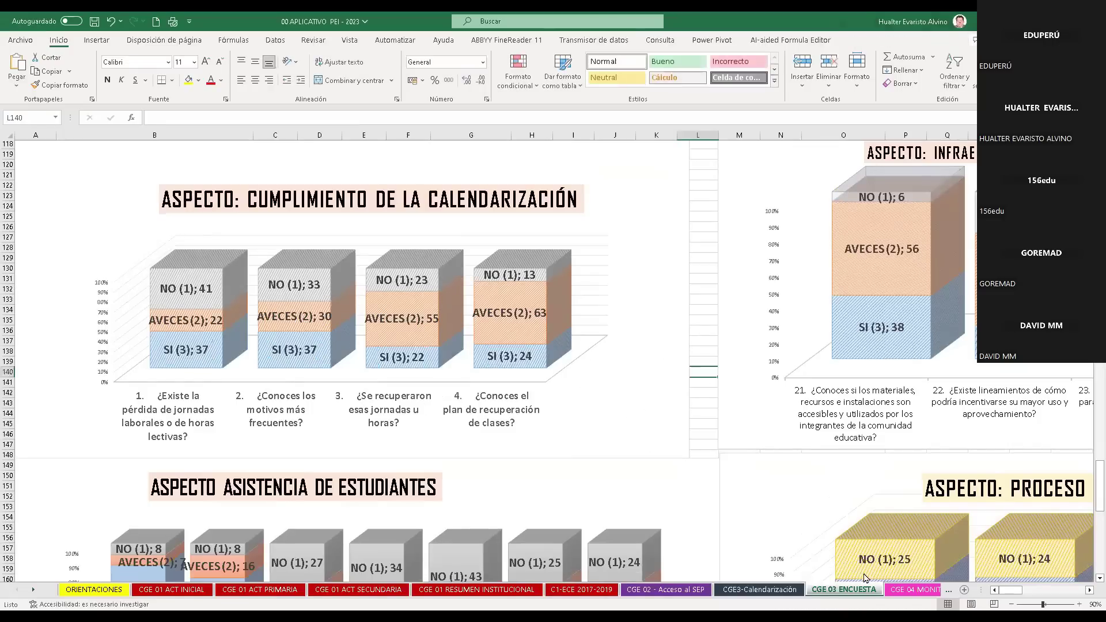
Examine the Resumen de los aspectos del CGE 03 chart, comparing LOGRADO, PROCESO and INICIO across the aspects.
{"action": "left_click_drag", "start_coordinate": [1009, 594], "coordinate": [846, 451]}
{"action": "scroll", "coordinate": [869, 440], "scroll_direction": "right", "scroll_amount": 15}
{"action": "scroll", "coordinate": [869, 444], "scroll_direction": "up", "scroll_amount": 20}
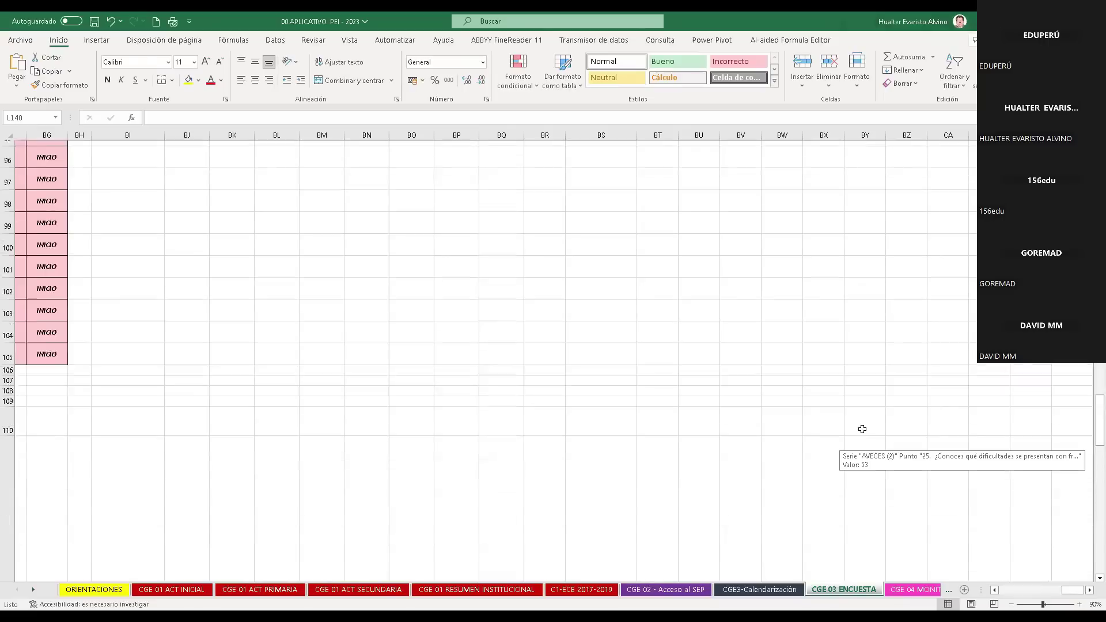
{"action": "scroll", "coordinate": [863, 427], "scroll_direction": "up", "scroll_amount": 12}
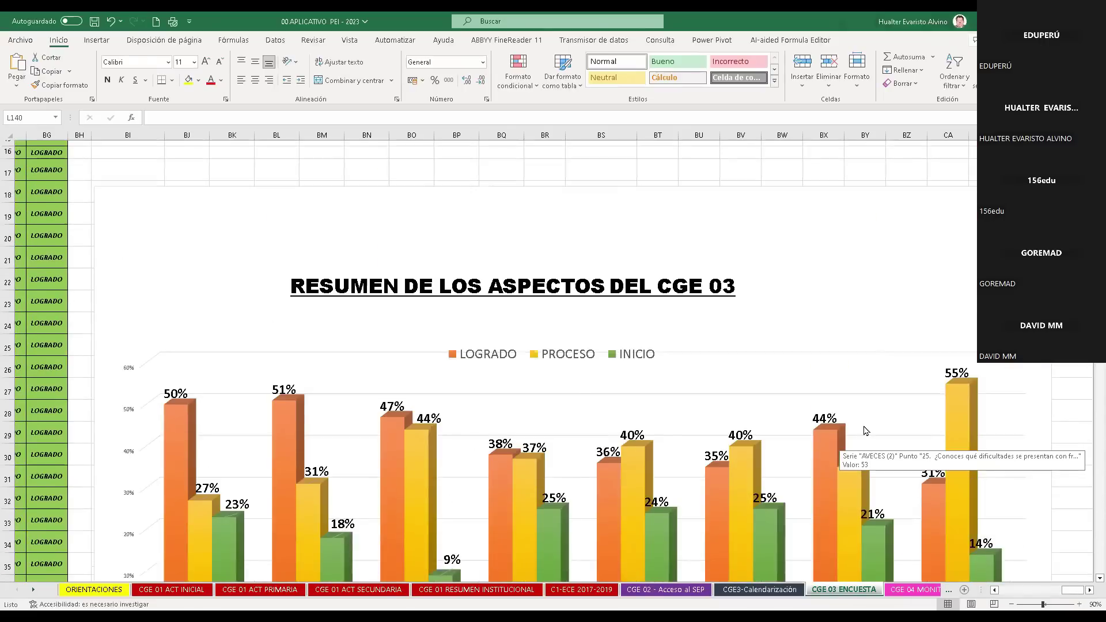
{"action": "scroll", "coordinate": [884, 425], "scroll_direction": "down", "scroll_amount": 7}
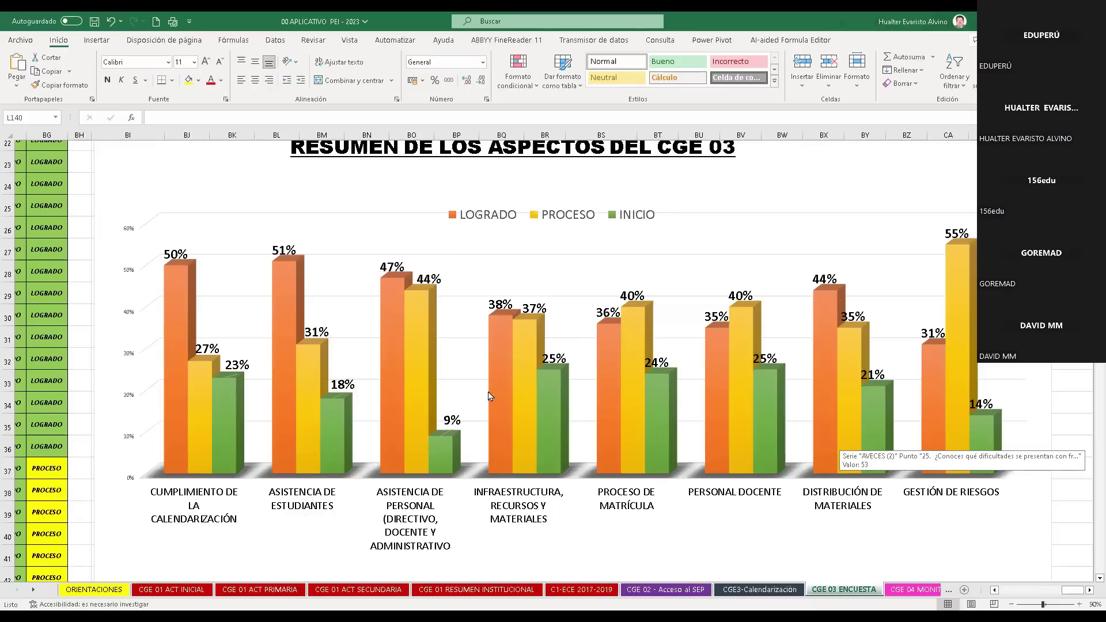
{"action": "scroll", "coordinate": [471, 358], "scroll_direction": "up", "scroll_amount": 1}
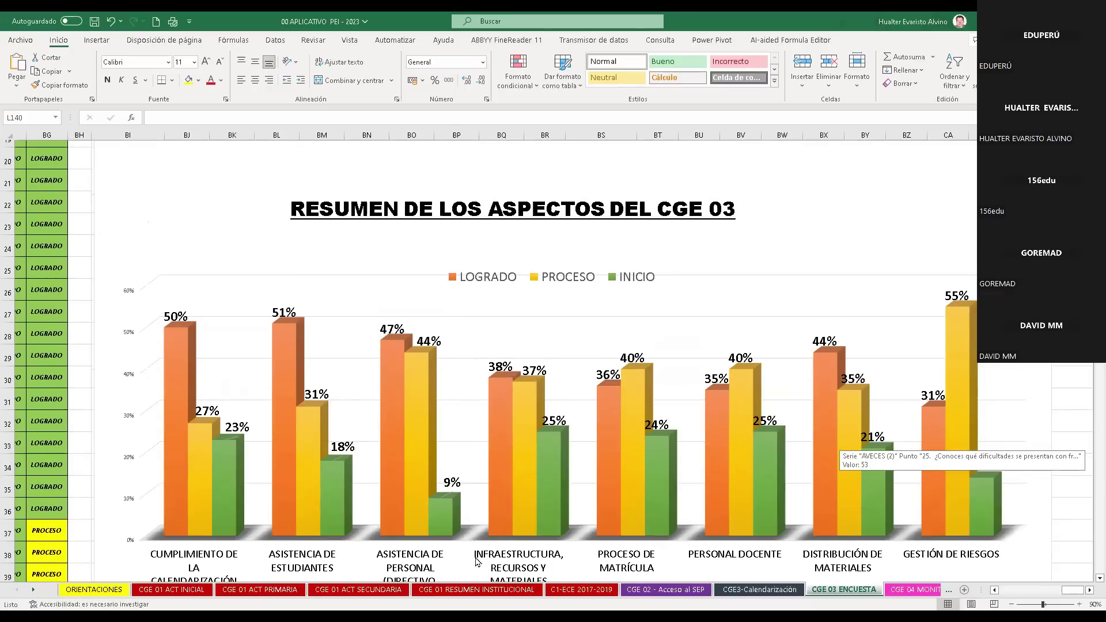
{"action": "mouse_move", "coordinate": [428, 393]}
{"action": "scroll", "coordinate": [708, 355], "scroll_direction": "down", "scroll_amount": 1}
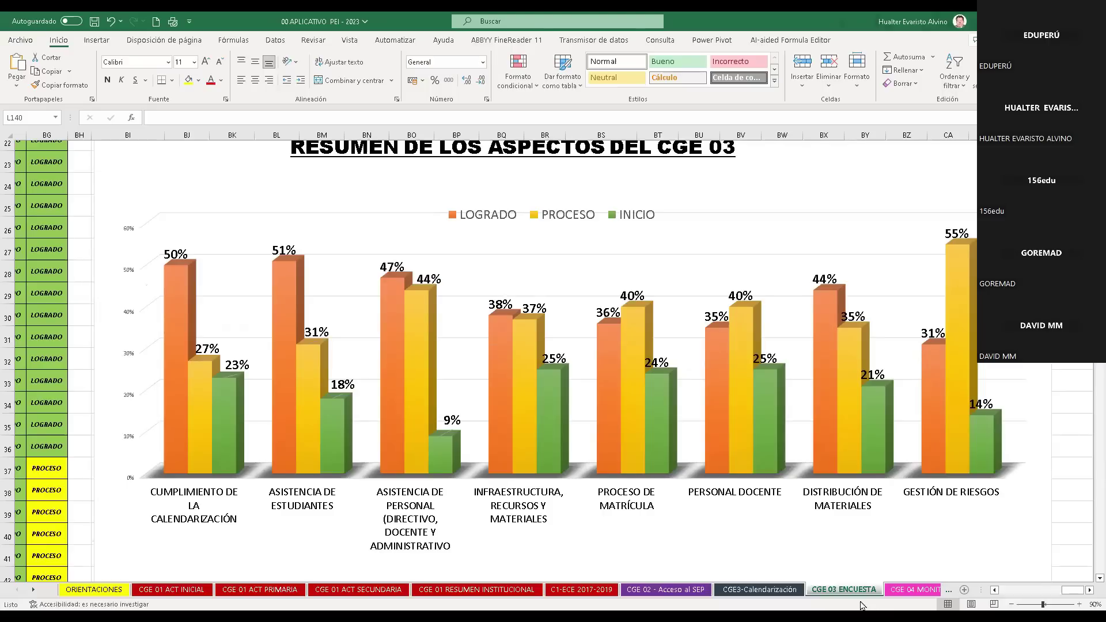
Open the CGE 04 MONIT sheet and review its monitoring charts, compliance tallies and ratings for annual programming, didactic units and learning sessions.
{"action": "left_click", "coordinate": [33, 589]}
{"action": "left_click", "coordinate": [33, 589]}
{"action": "left_click", "coordinate": [33, 589]}
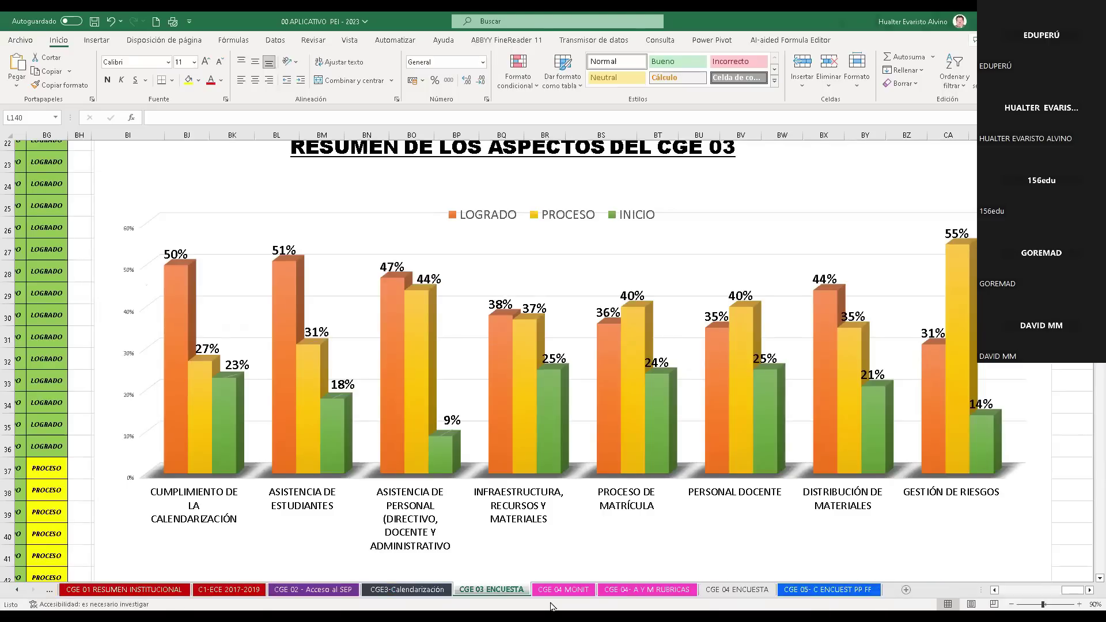
{"action": "left_click", "coordinate": [562, 590]}
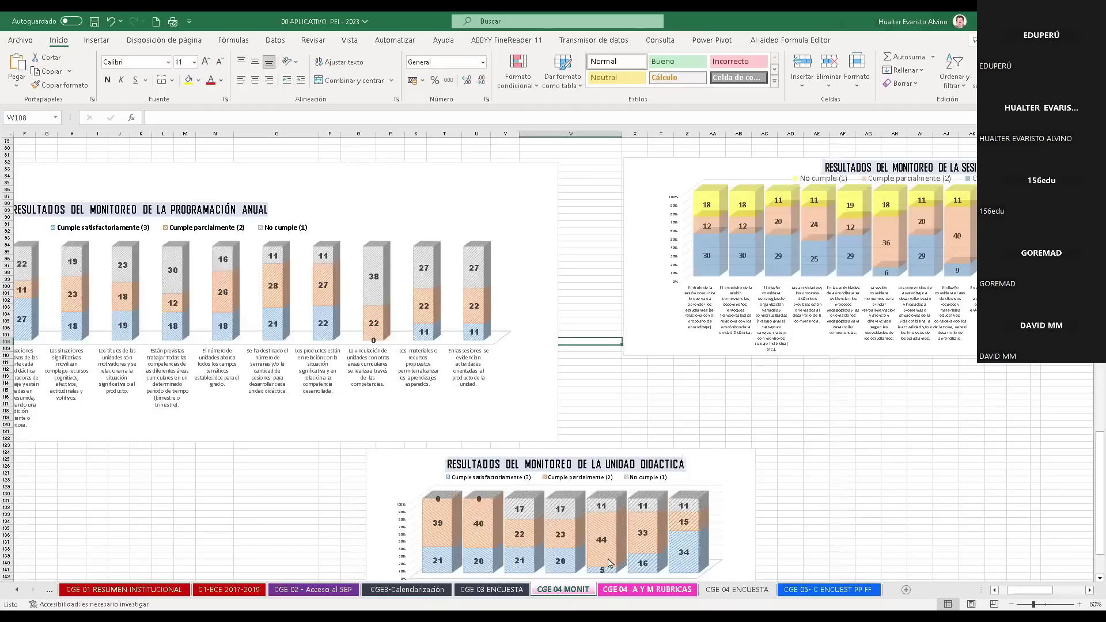
{"action": "scroll", "coordinate": [553, 371], "scroll_direction": "up", "scroll_amount": 5}
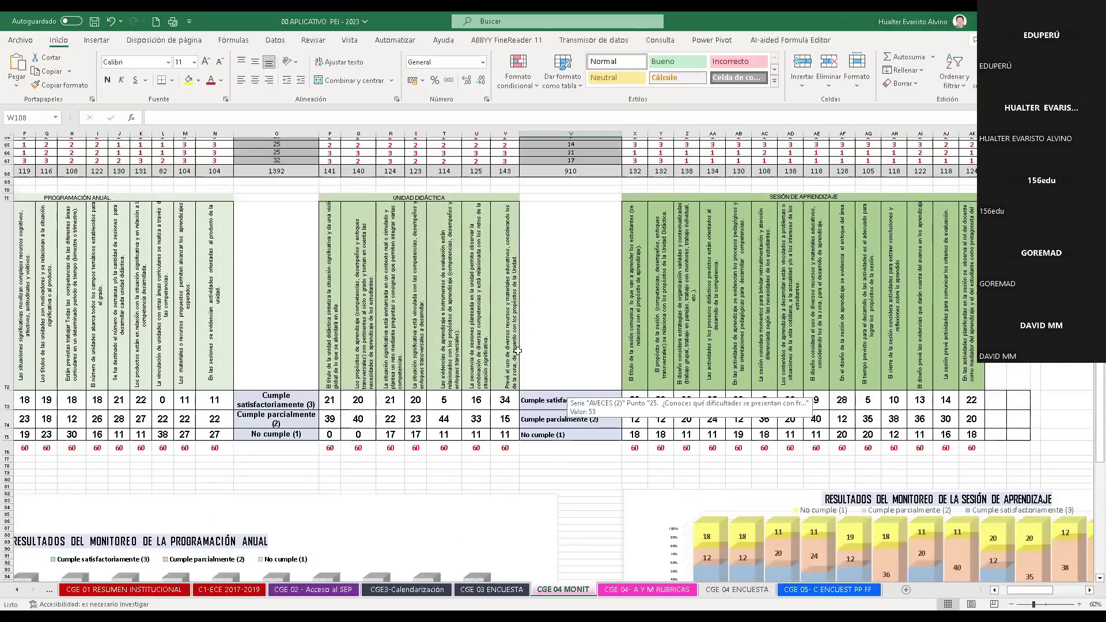
{"action": "scroll", "coordinate": [518, 351], "scroll_direction": "up", "scroll_amount": 4}
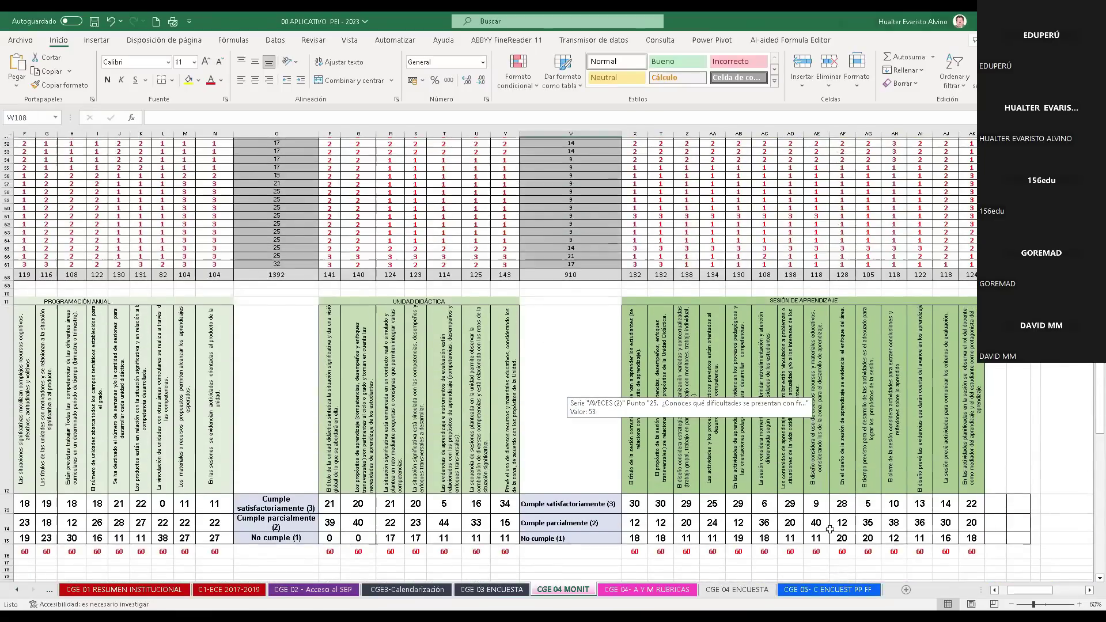
{"action": "scroll", "coordinate": [606, 390], "scroll_direction": "up", "scroll_amount": 12}
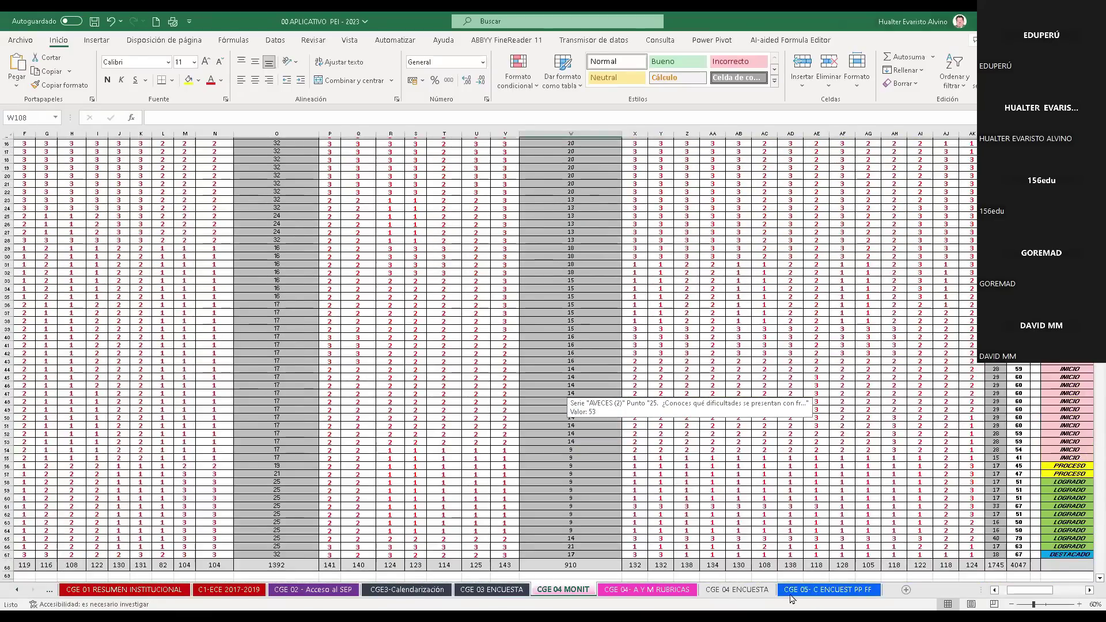
{"action": "scroll", "coordinate": [761, 596], "scroll_direction": "up", "scroll_amount": 5}
{"action": "scroll", "coordinate": [741, 596], "scroll_direction": "up", "scroll_amount": 2}
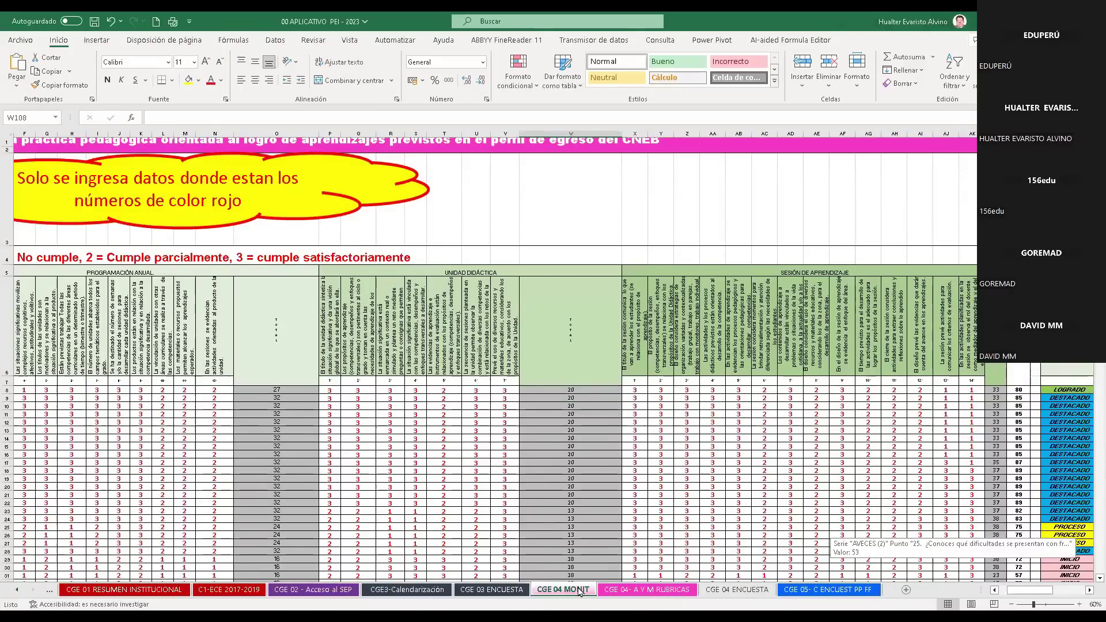
Open the CGE 04- A Y M RUBRICAS sheet and view the teacher performance rubric scores from the first column.
{"action": "left_click", "coordinate": [631, 591]}
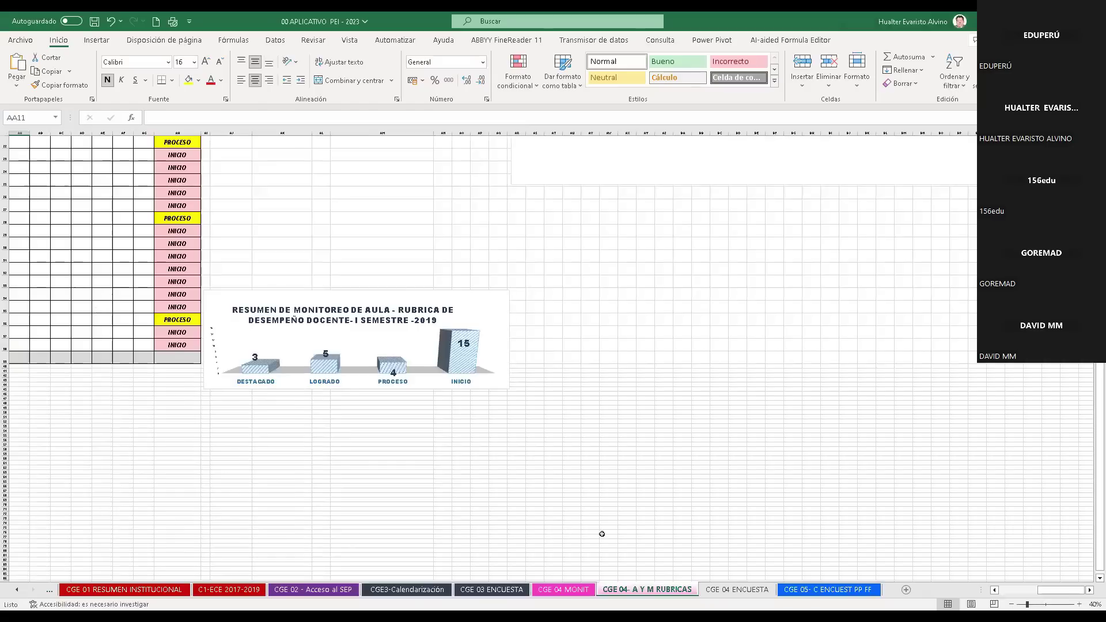
{"action": "left_click_drag", "start_coordinate": [1043, 592], "coordinate": [483, 554]}
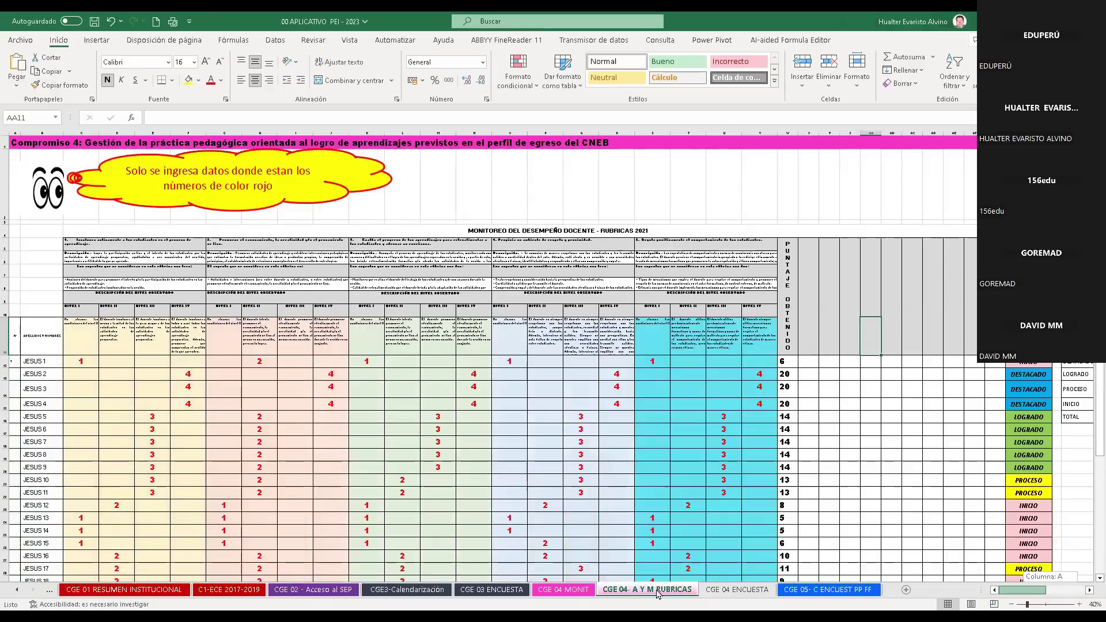
Open the CGE 04 ENCUESTA sheet and view the respondents' answers from the Planificación curricular aspect at the start of the table.
{"action": "left_click", "coordinate": [739, 590]}
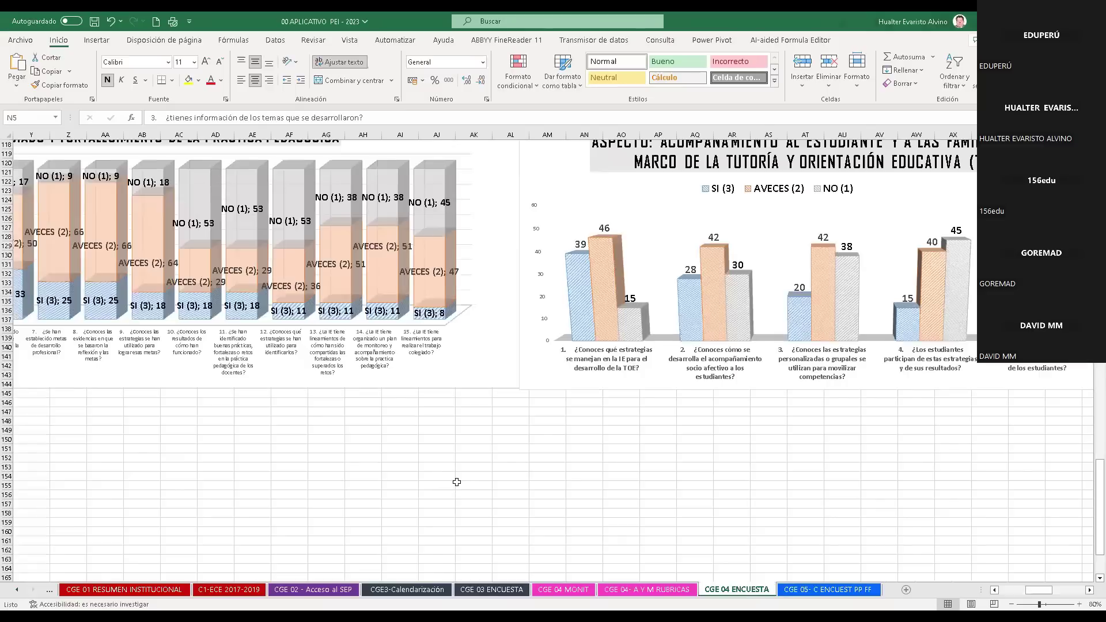
{"action": "scroll", "coordinate": [457, 482], "scroll_direction": "up", "scroll_amount": 2}
{"action": "scroll", "coordinate": [469, 464], "scroll_direction": "up", "scroll_amount": 10}
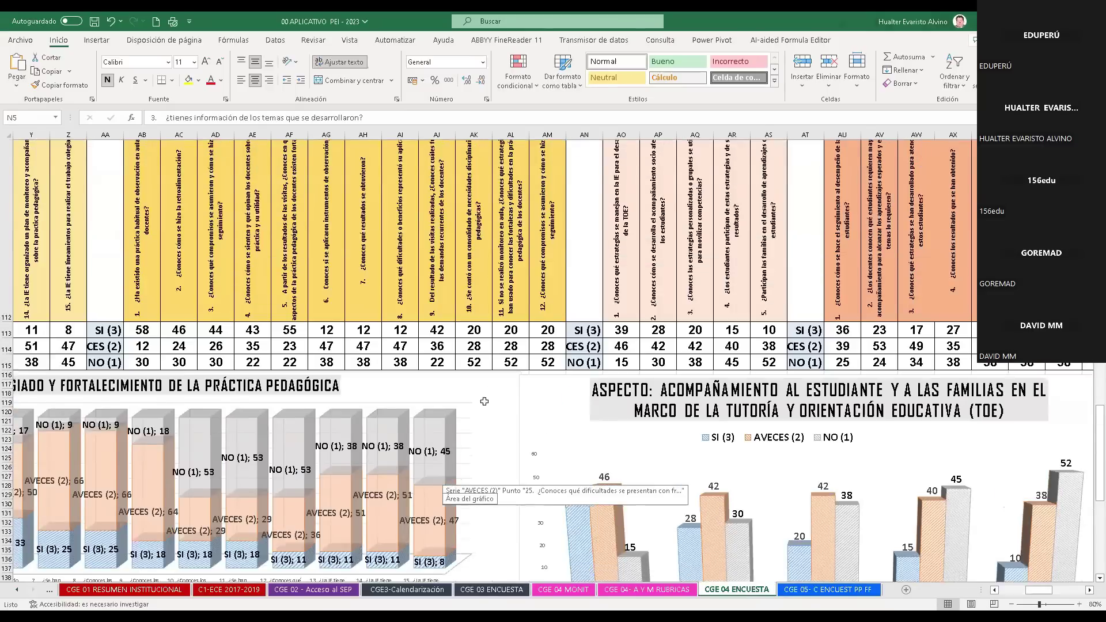
{"action": "scroll", "coordinate": [1007, 594], "scroll_direction": "up", "scroll_amount": 20}
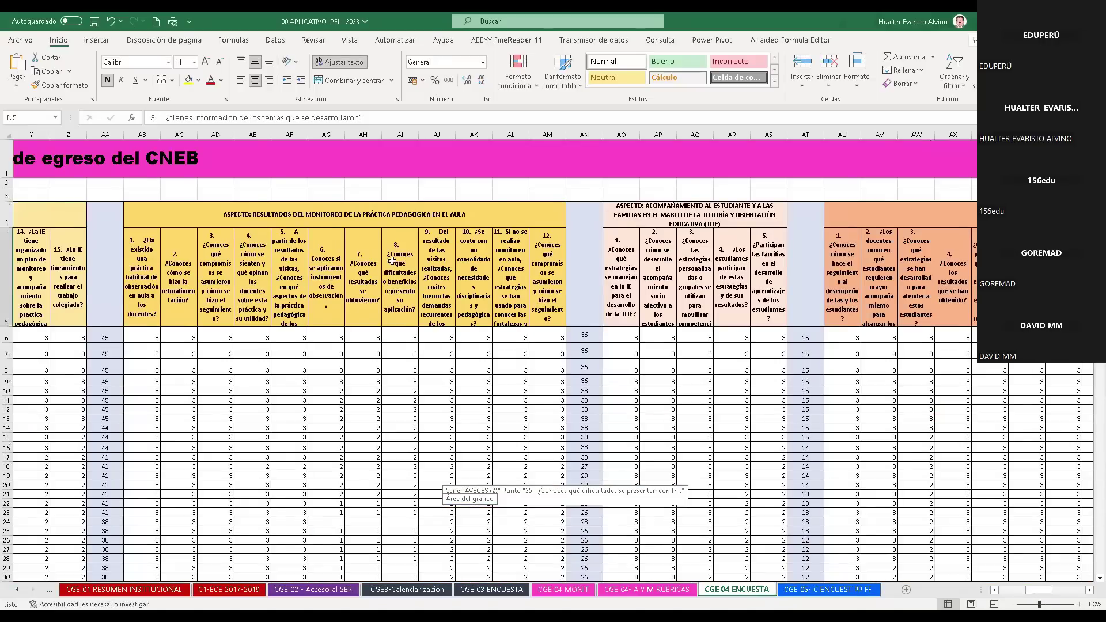
{"action": "scroll", "coordinate": [393, 260], "scroll_direction": "left", "scroll_amount": 10}
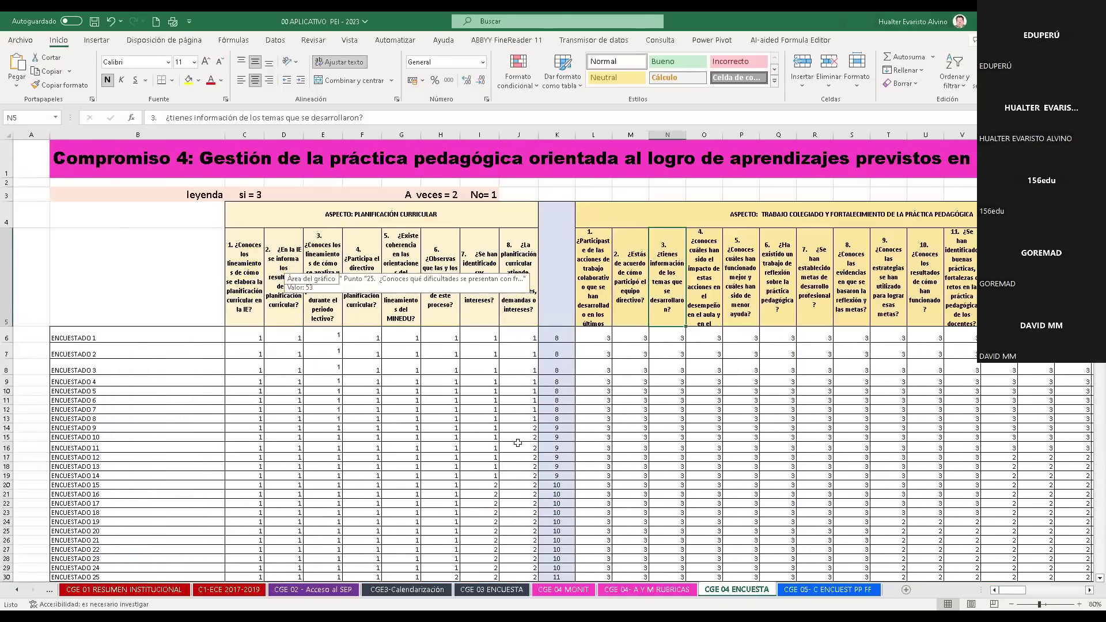
Examine the CGE 04 survey's SI, AVECES and NO tallies and the charts for curricular planning, collegiate work and TOE support.
{"action": "scroll", "coordinate": [518, 444], "scroll_direction": "down", "scroll_amount": 20}
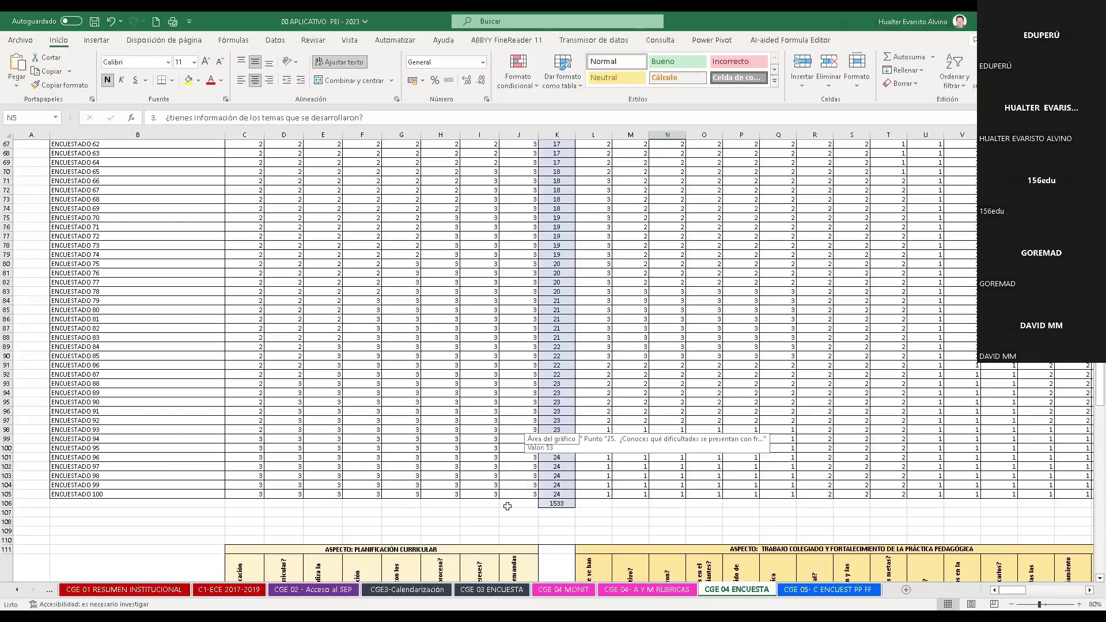
{"action": "scroll", "coordinate": [506, 505], "scroll_direction": "down", "scroll_amount": 10}
{"action": "scroll", "coordinate": [190, 426], "scroll_direction": "down", "scroll_amount": 3}
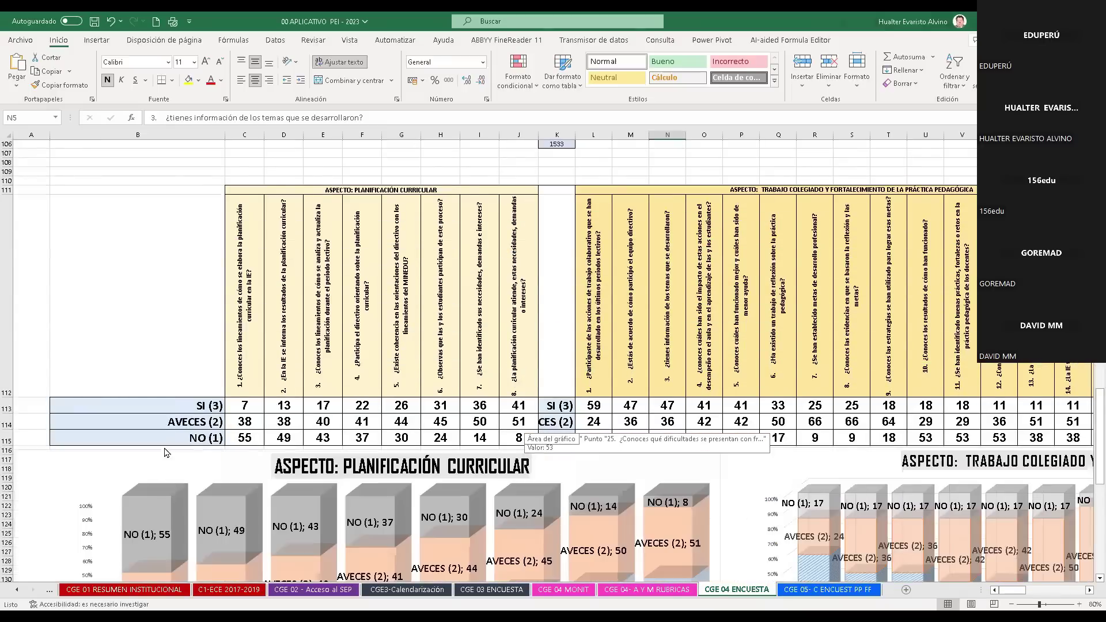
{"action": "scroll", "coordinate": [953, 511], "scroll_direction": "down", "scroll_amount": 2}
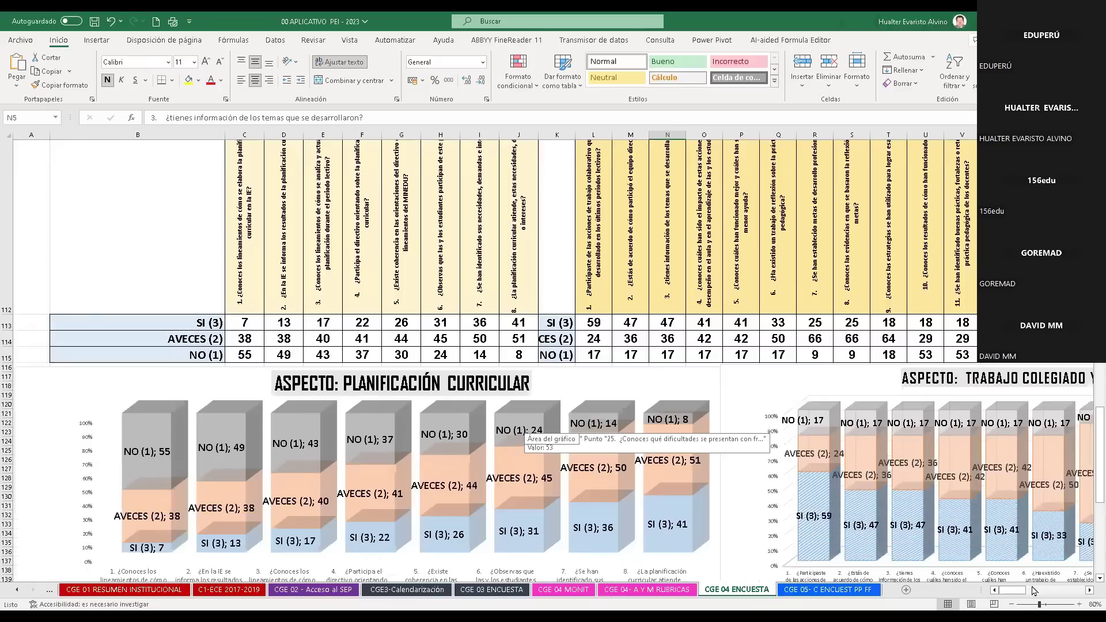
{"action": "scroll", "coordinate": [1032, 591], "scroll_direction": "down", "scroll_amount": 2}
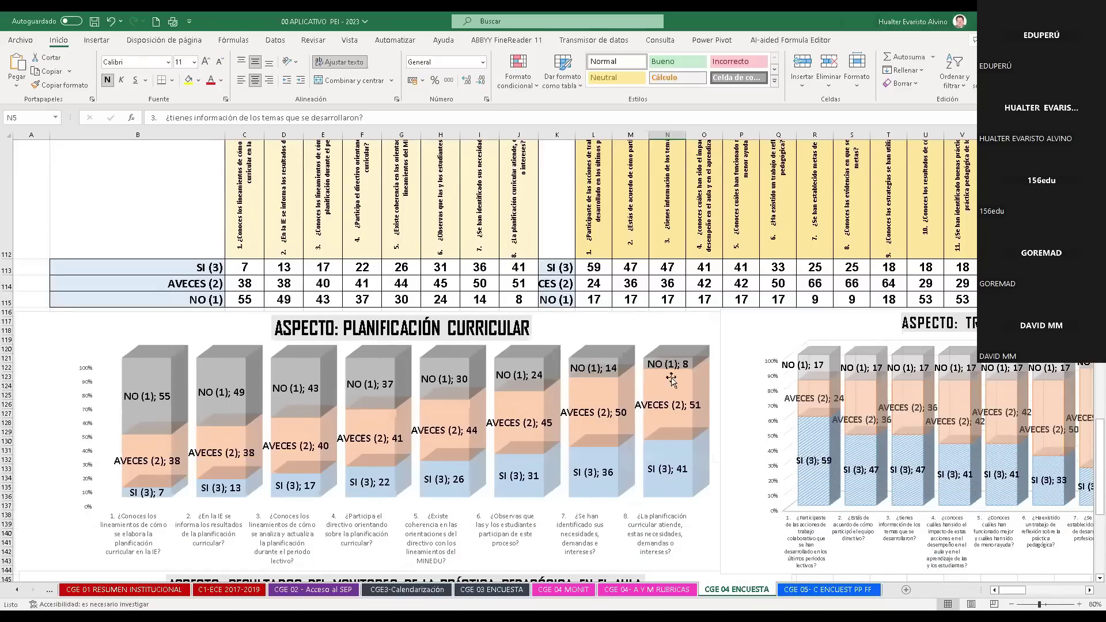
{"action": "scroll", "coordinate": [655, 402], "scroll_direction": "right", "scroll_amount": 1}
{"action": "scroll", "coordinate": [841, 340], "scroll_direction": "right", "scroll_amount": 2}
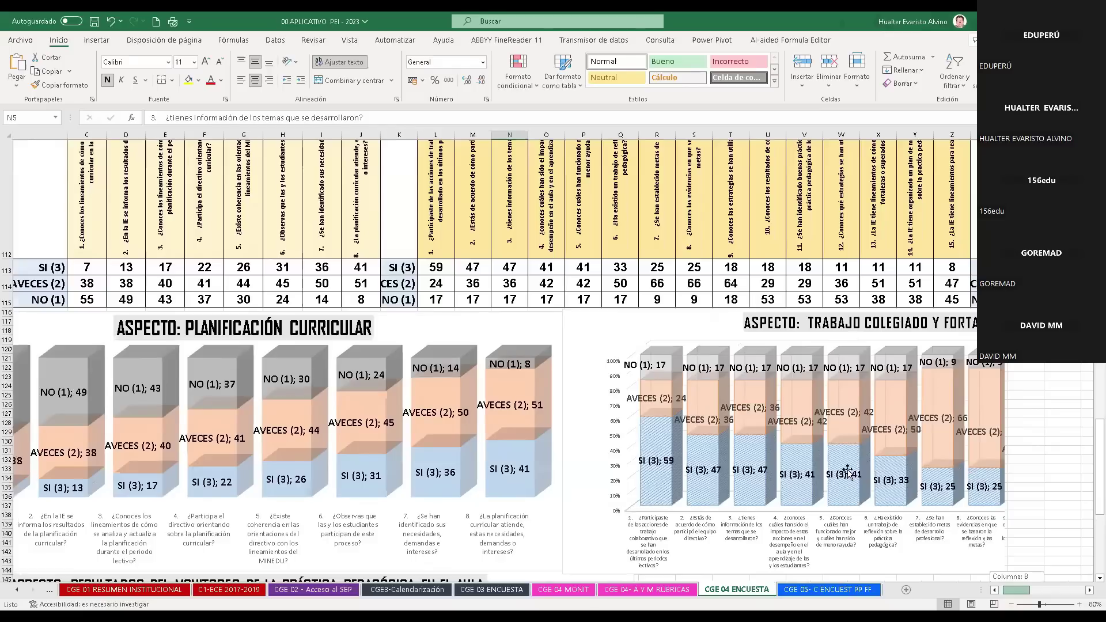
{"action": "scroll", "coordinate": [1035, 595], "scroll_direction": "right", "scroll_amount": 1}
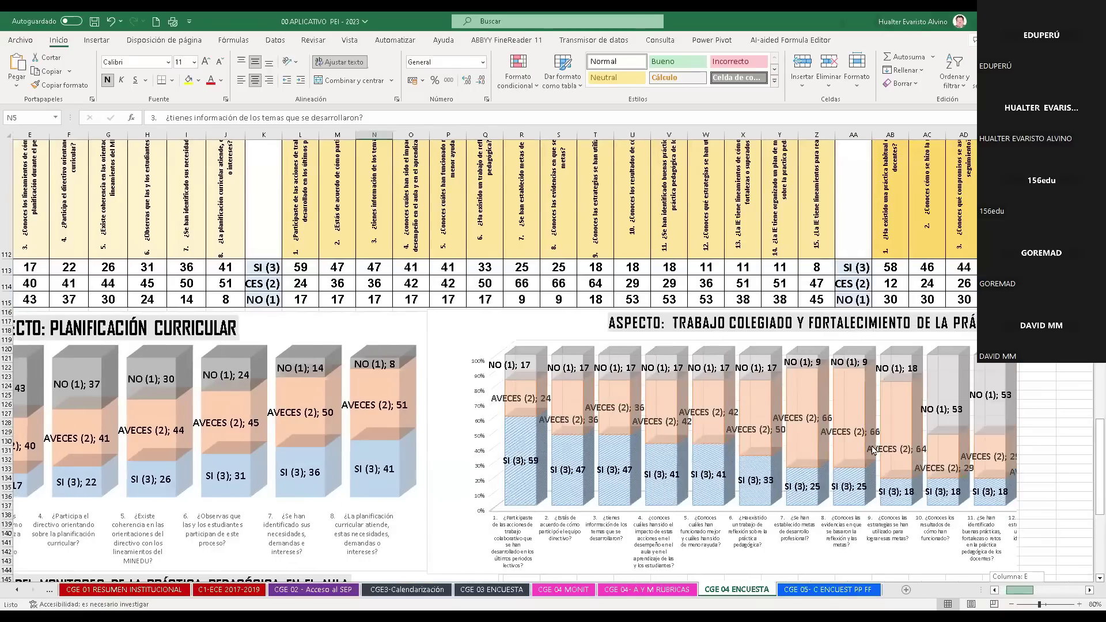
{"action": "scroll", "coordinate": [855, 319], "scroll_direction": "right", "scroll_amount": 3}
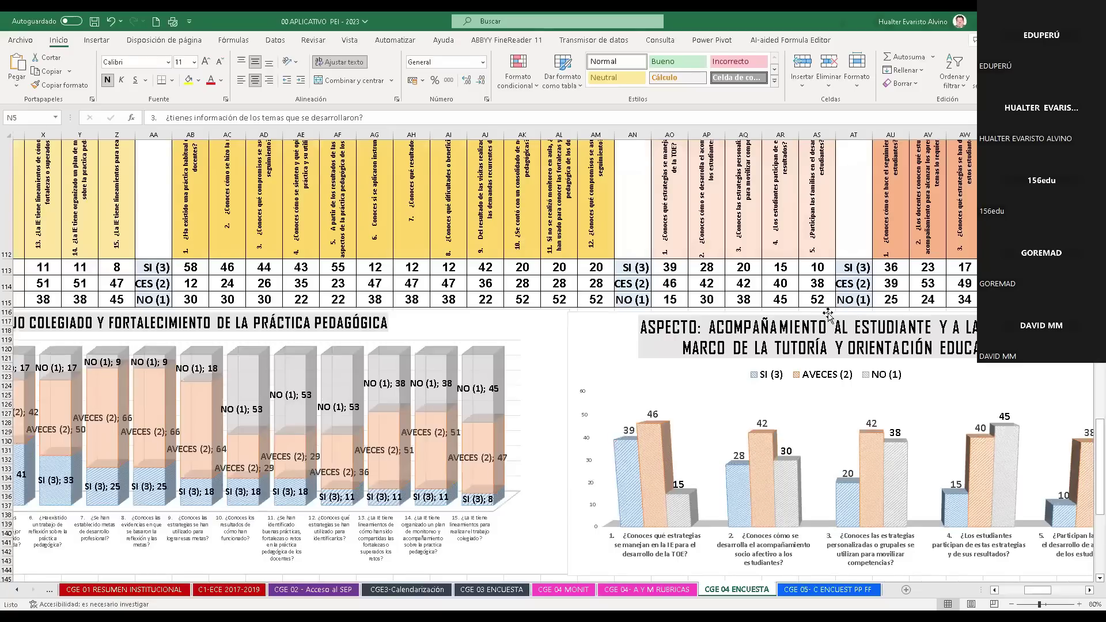
View the Resumen de los aspectos del CGE 04 chart and the LOGRADO, PROCESO and INICIO table above it.
{"action": "scroll", "coordinate": [803, 395], "scroll_direction": "right", "scroll_amount": 10}
{"action": "scroll", "coordinate": [802, 395], "scroll_direction": "up", "scroll_amount": 18}
{"action": "scroll", "coordinate": [750, 316], "scroll_direction": "up", "scroll_amount": 17}
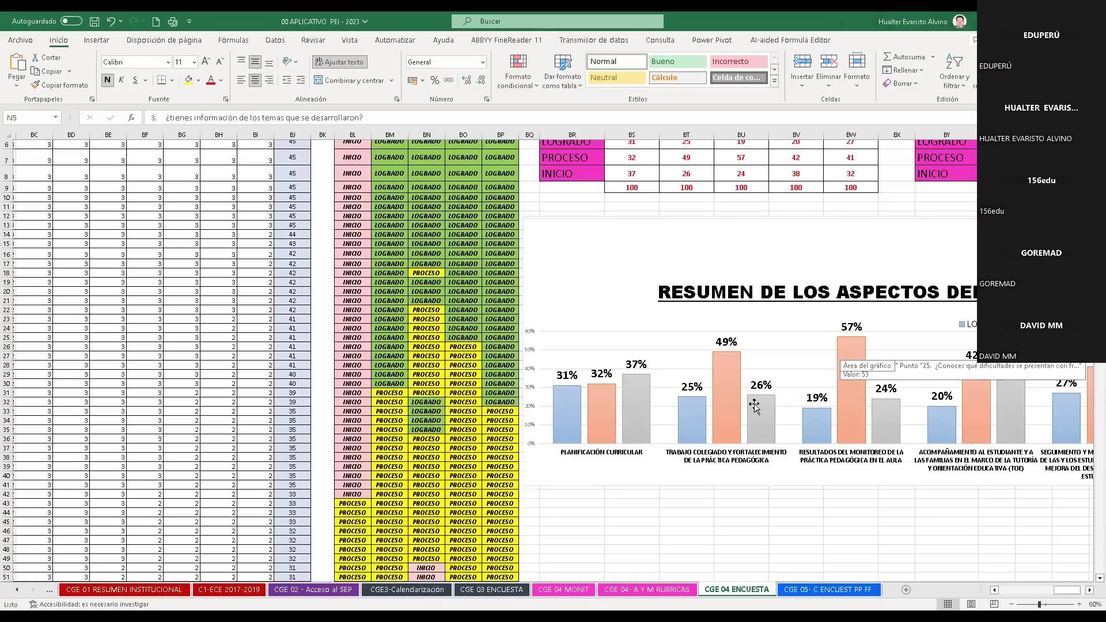
{"action": "scroll", "coordinate": [675, 493], "scroll_direction": "up", "scroll_amount": 2}
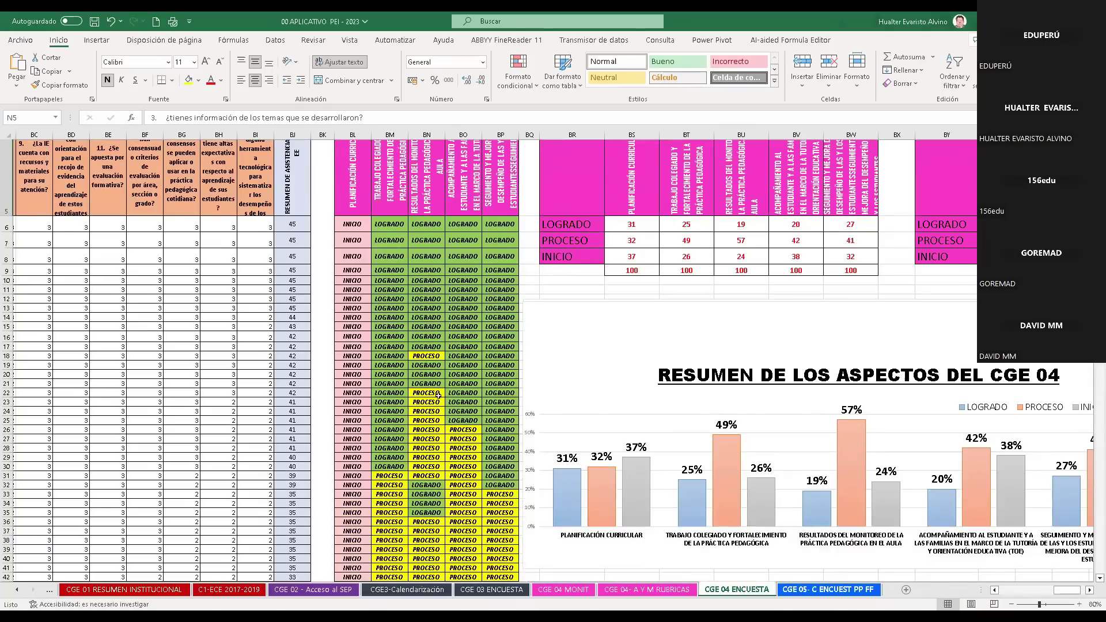
Open the CGE 05- C ENCUEST PP FF sheet and view its NO and SI tallies and the Normas de convivencia chart.
{"action": "key", "text": "ctrl+Page_Down"}
{"action": "scroll", "coordinate": [570, 452], "scroll_direction": "down", "scroll_amount": 1}
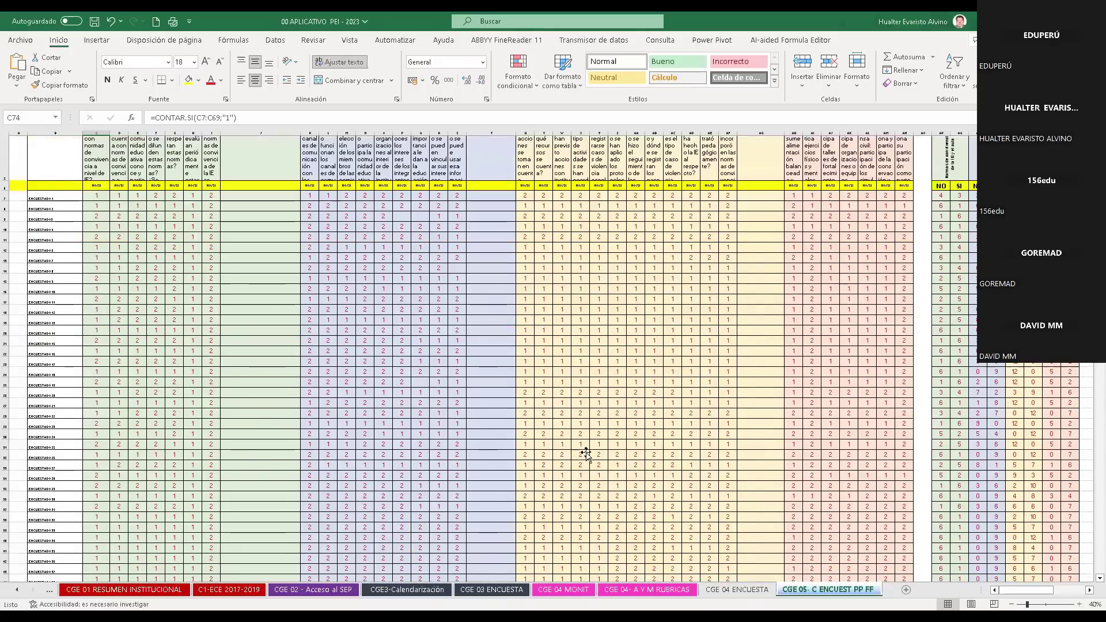
{"action": "scroll", "coordinate": [586, 455], "scroll_direction": "down", "scroll_amount": 5}
{"action": "scroll", "coordinate": [457, 501], "scroll_direction": "down", "scroll_amount": 5}
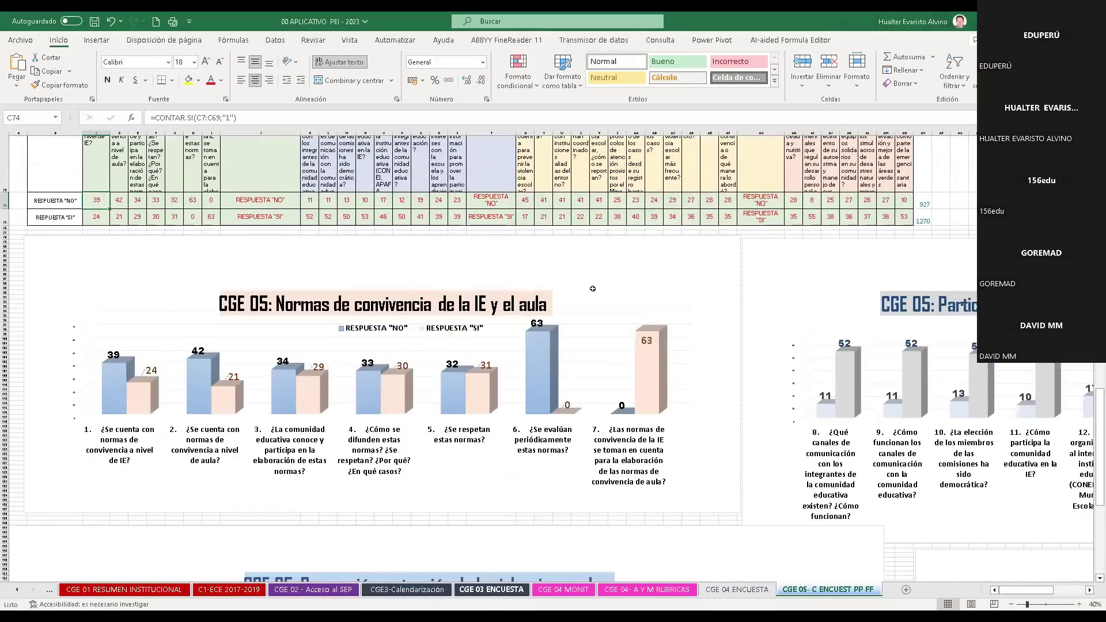